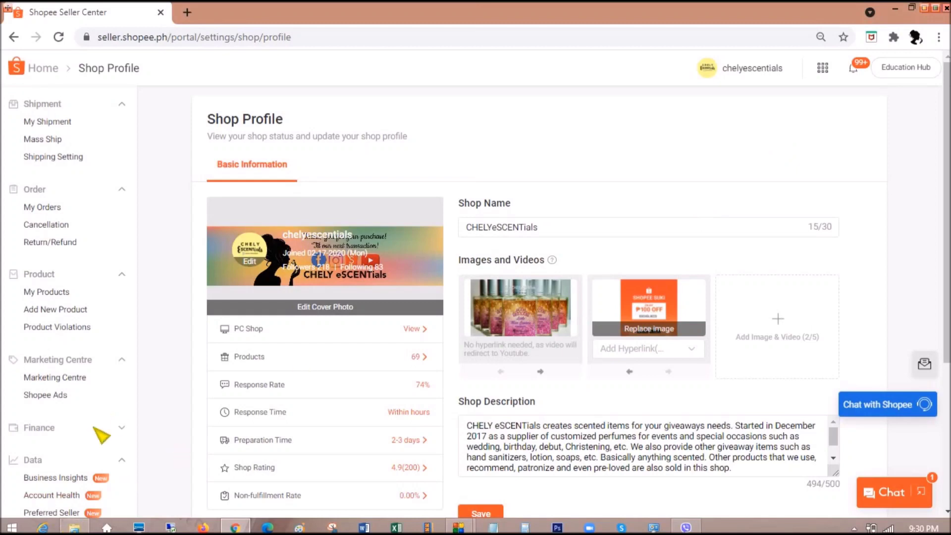
# Open the WINDOWS folder under Label Printer Driver Software on the Label Printer disc in File Explorer.
pyautogui.moveTo(79, 529)
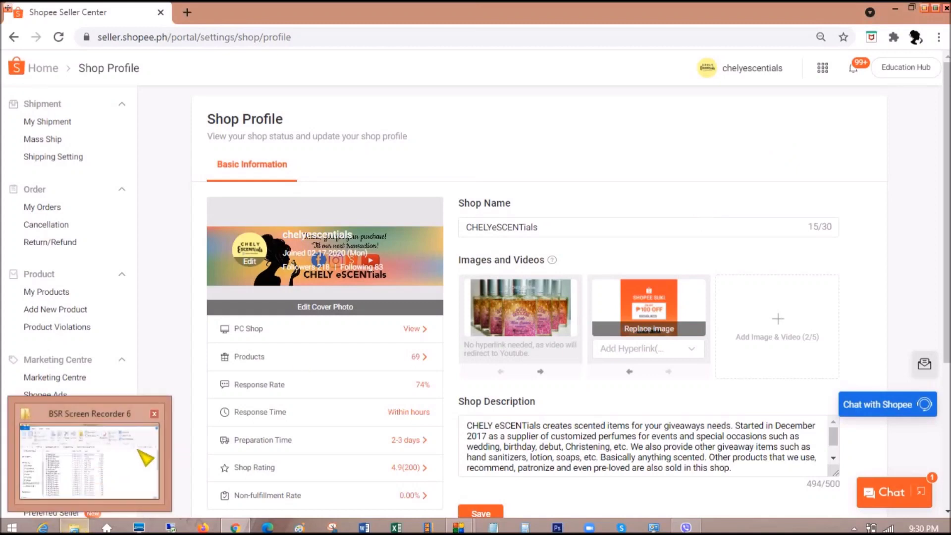
pyautogui.click(147, 450)
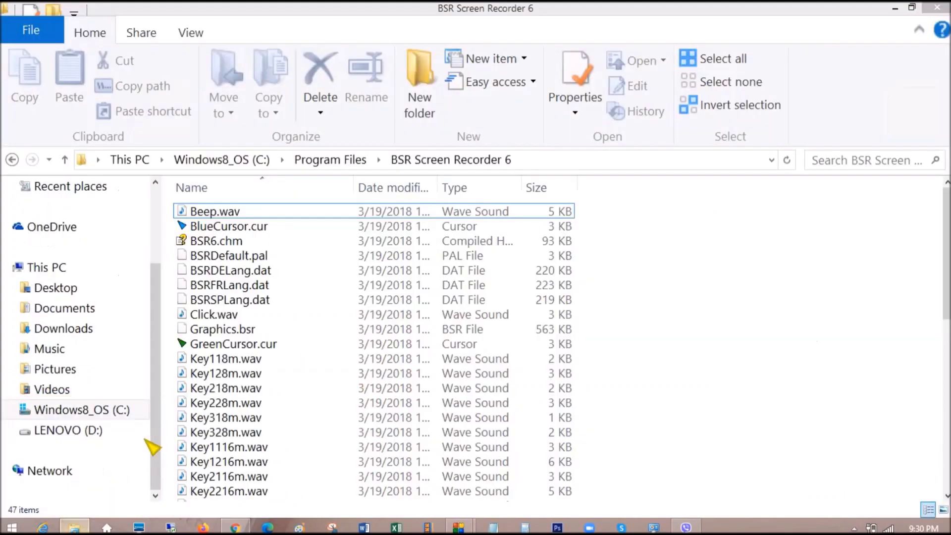
pyautogui.click(58, 278)
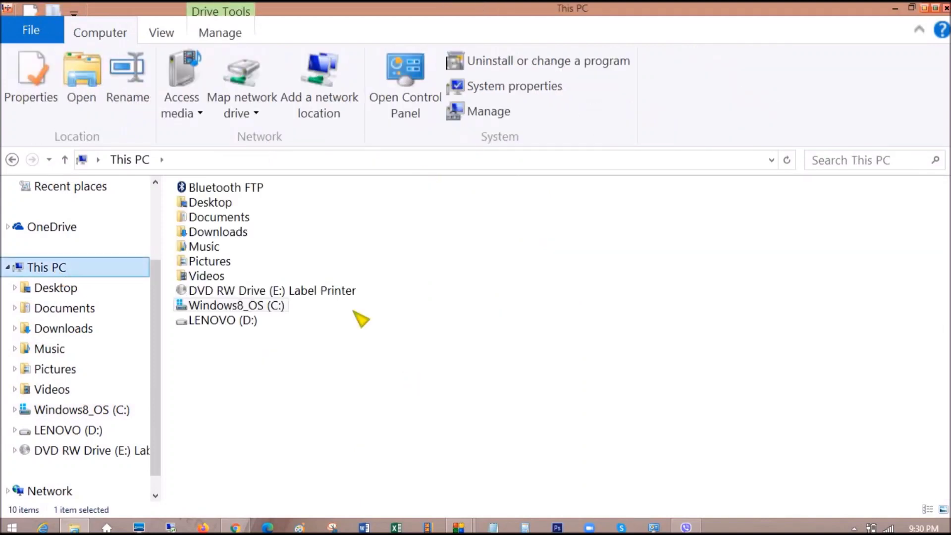
pyautogui.click(339, 290)
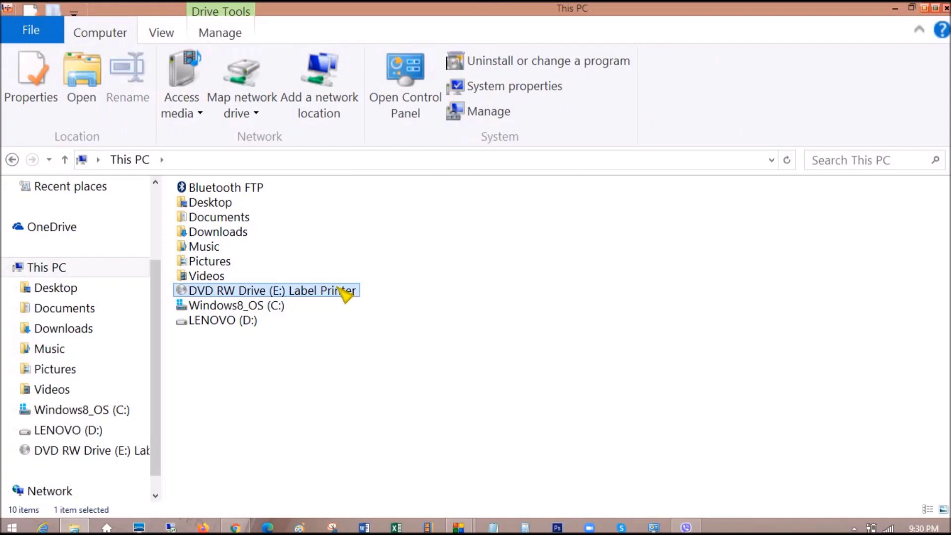
pyautogui.doubleClick(340, 292)
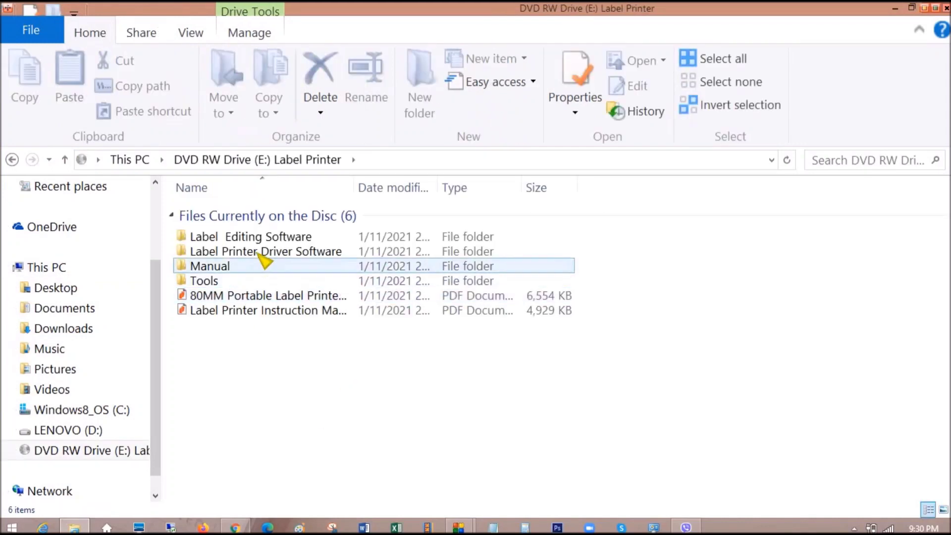
pyautogui.doubleClick(303, 252)
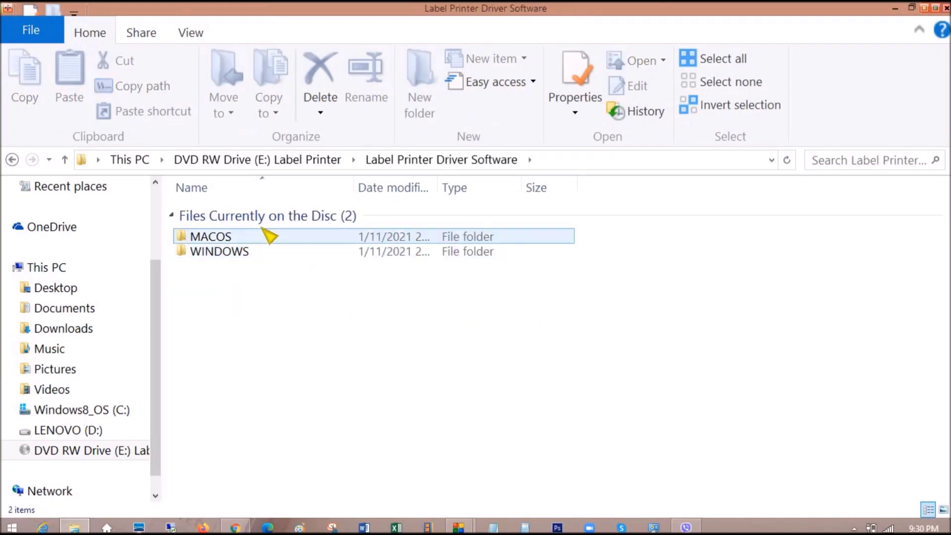
pyautogui.click(246, 238)
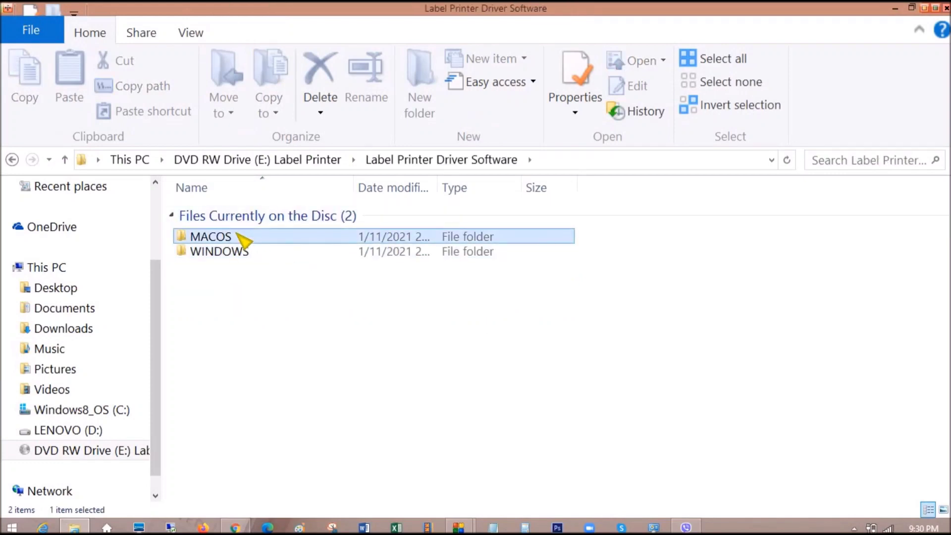
pyautogui.click(245, 254)
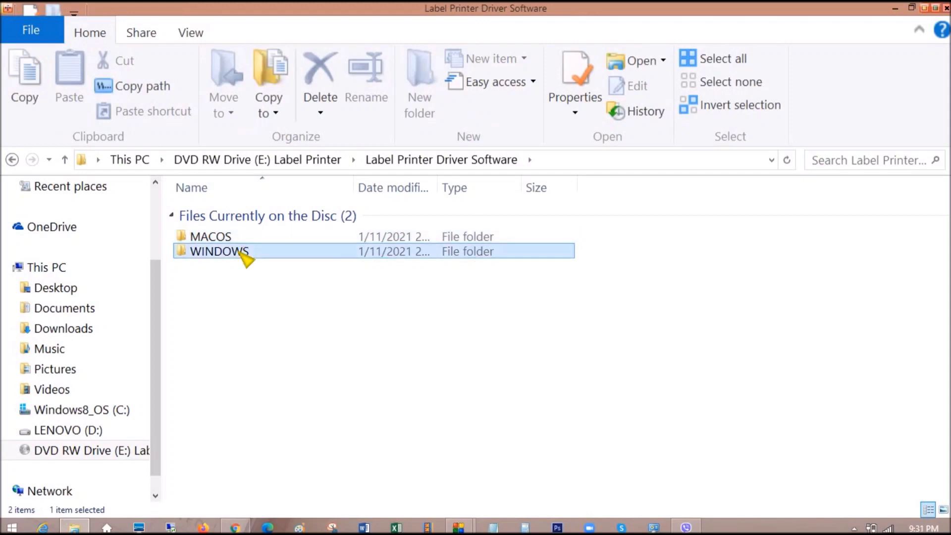
pyautogui.doubleClick(244, 254)
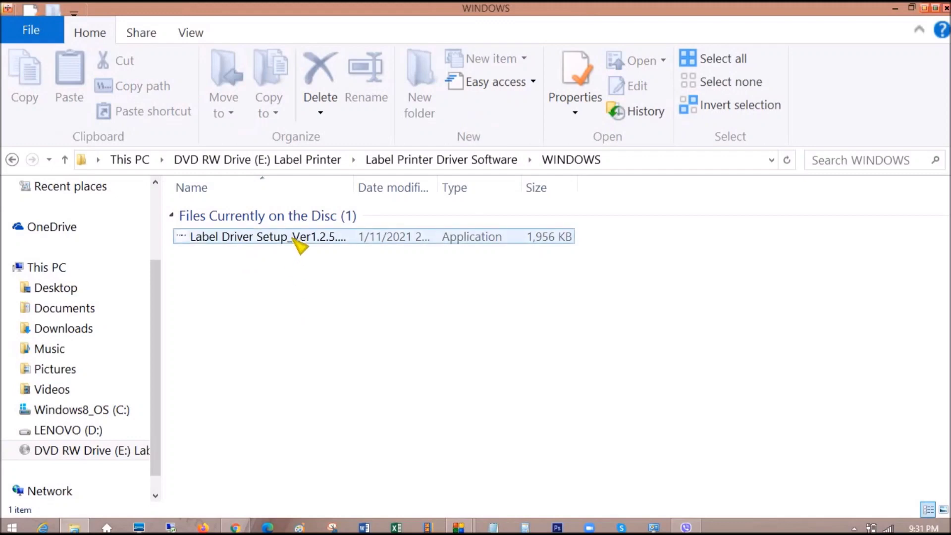
# Run the Label Driver Setup application with English as the setup language and start its installation.
pyautogui.click(317, 239)
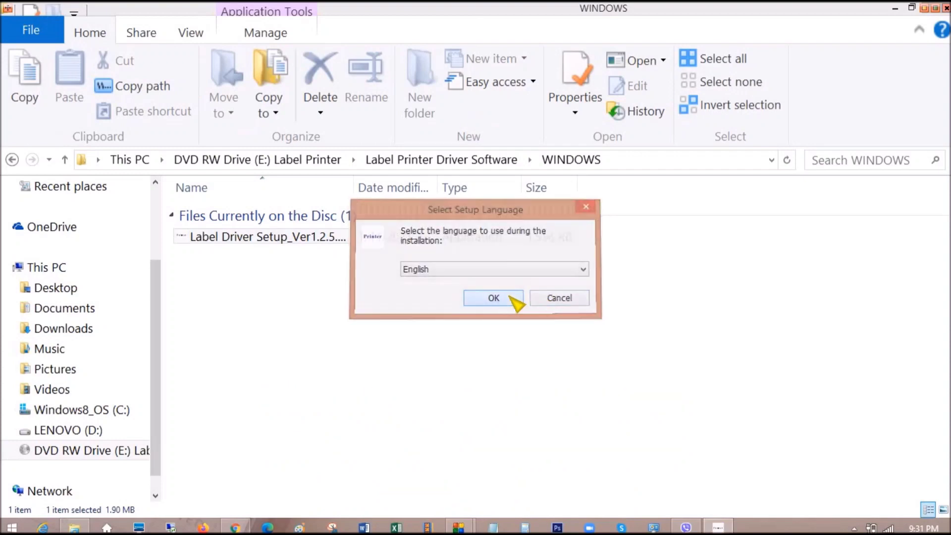
pyautogui.click(510, 297)
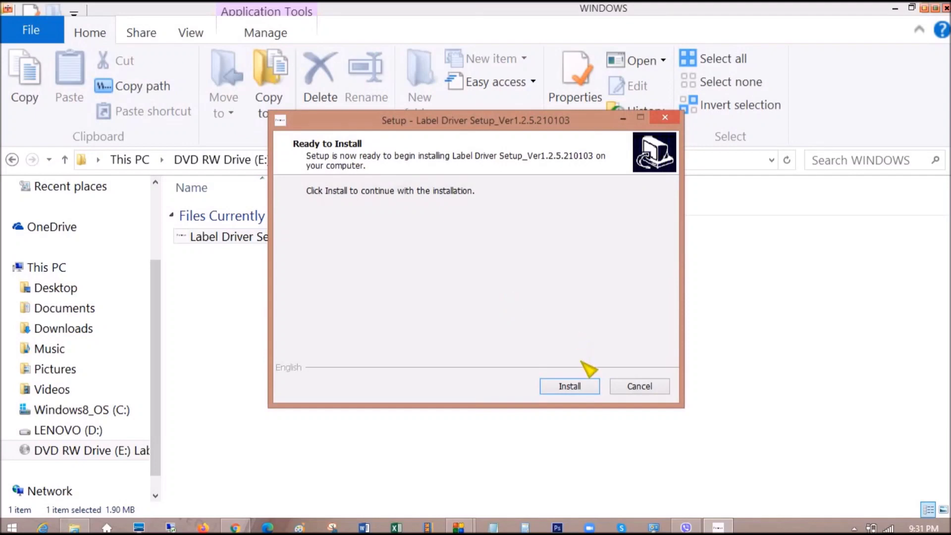
pyautogui.click(570, 387)
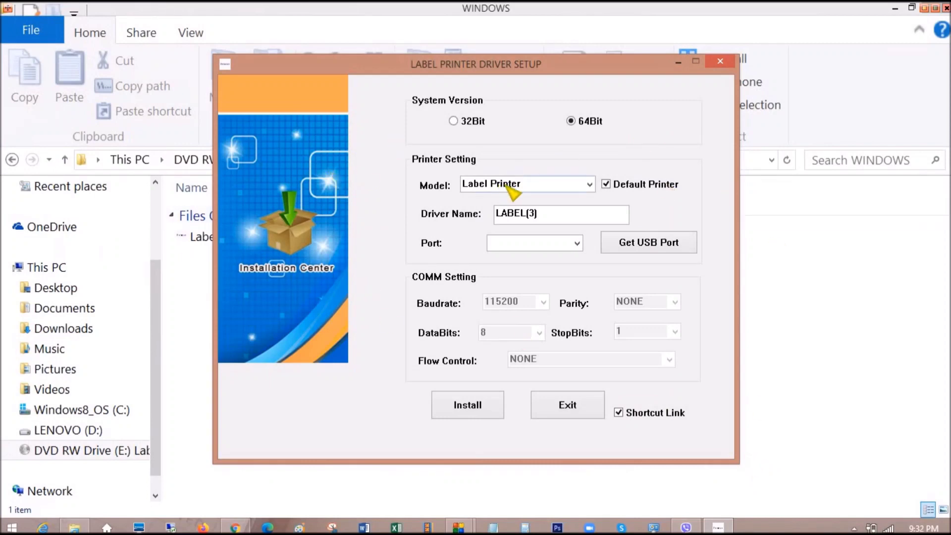
# Set the driver name to Zjiang9200 in the label printer driver setup.
pyautogui.click(538, 185)
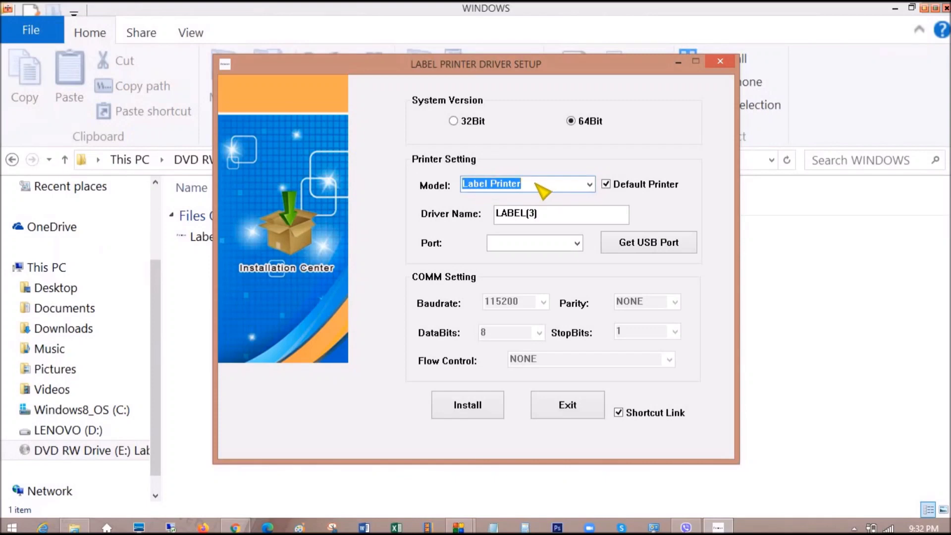
pyautogui.click(570, 222)
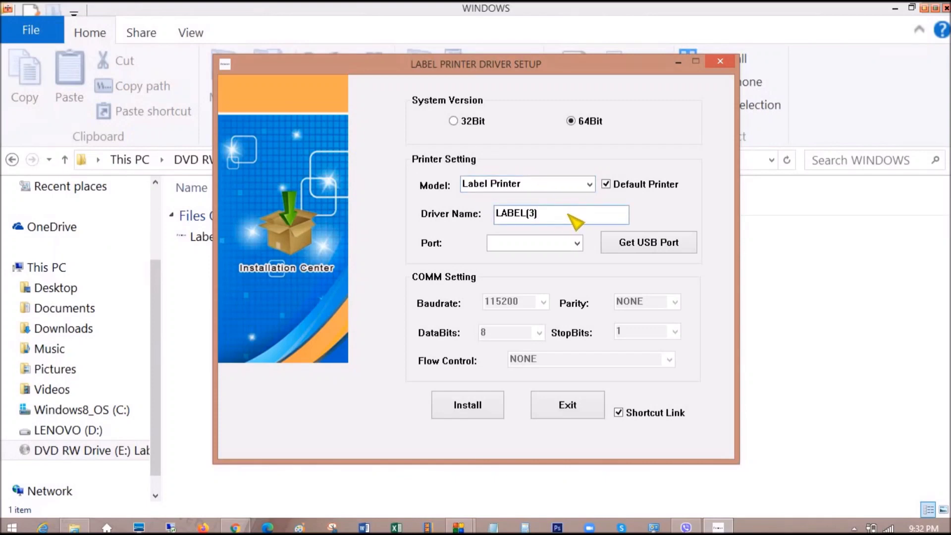
pyautogui.doubleClick(568, 214)
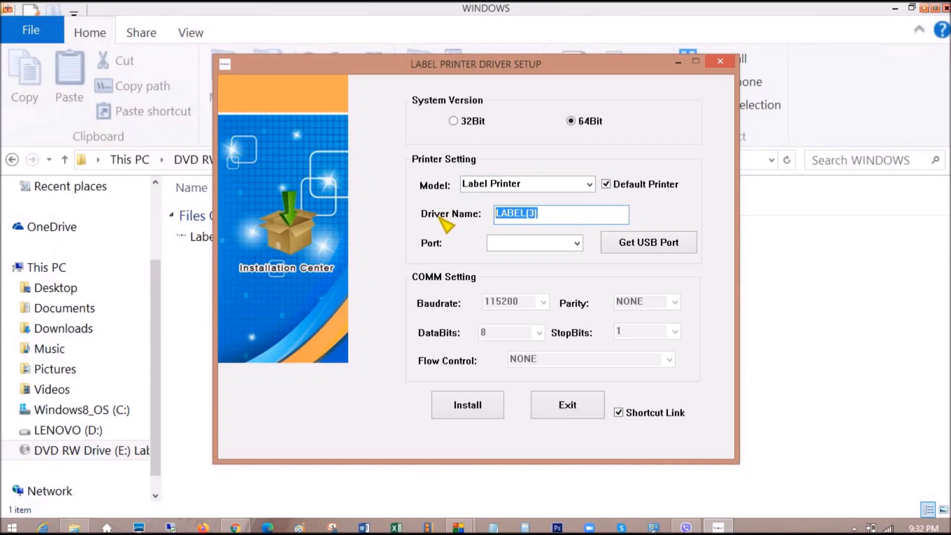
pyautogui.write('Zjiang9200')
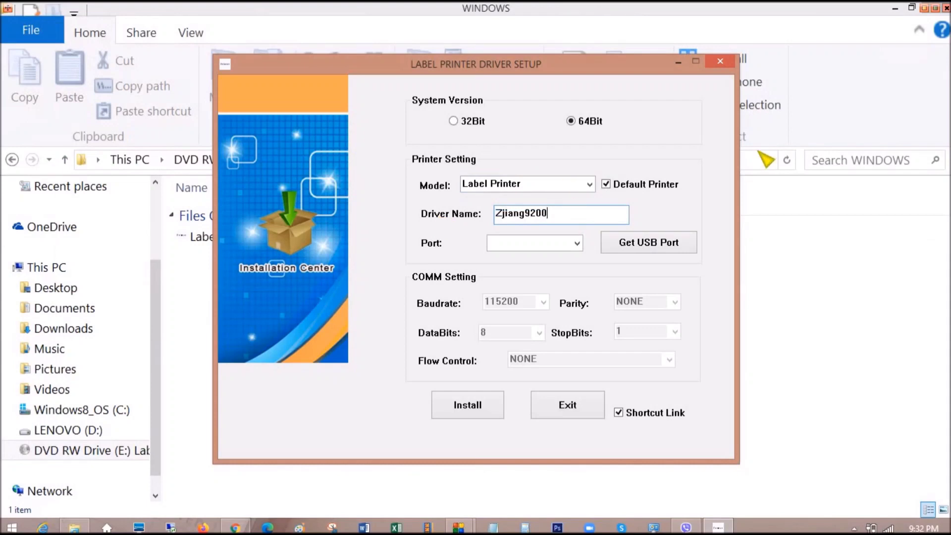
# Assign the printer to port USB002 and install the driver.
pyautogui.click(577, 243)
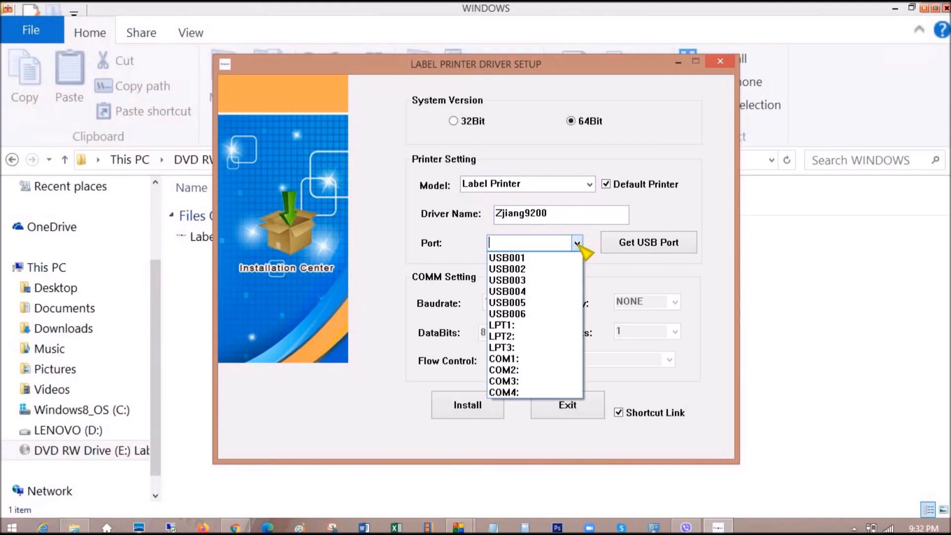
pyautogui.click(525, 270)
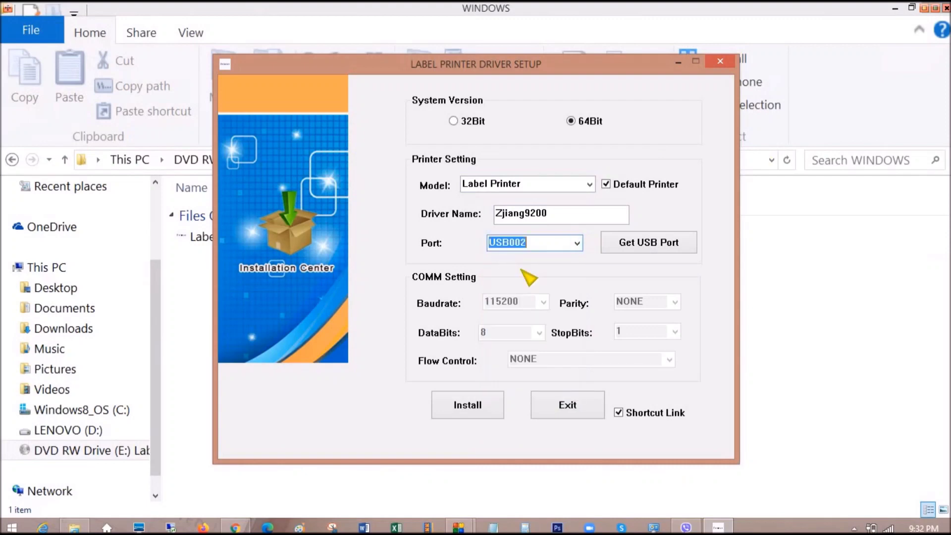
pyautogui.click(490, 410)
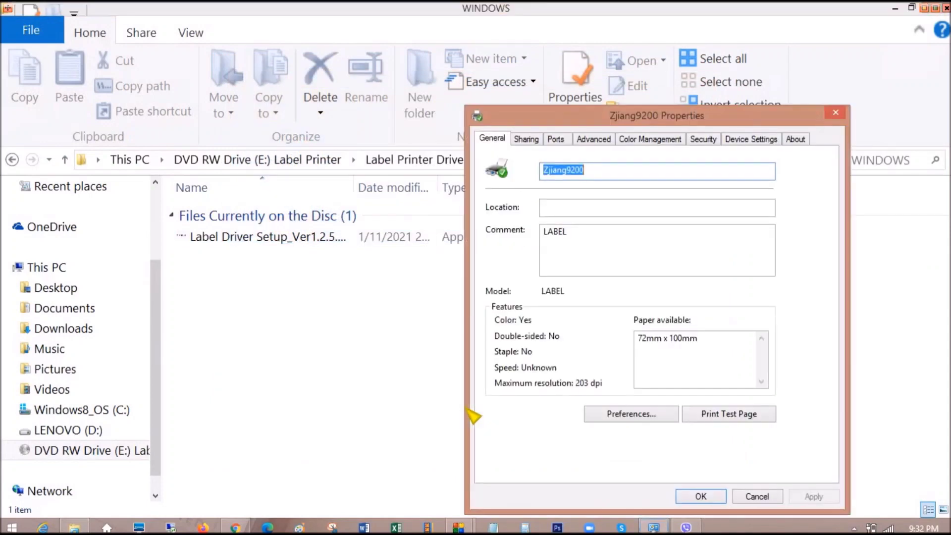
# Set the Zjiang9200 printer's Paper Roll form to 100mm x 150mm, then apply and close its properties.
pyautogui.moveTo(618, 116); pyautogui.dragTo(417, 75)
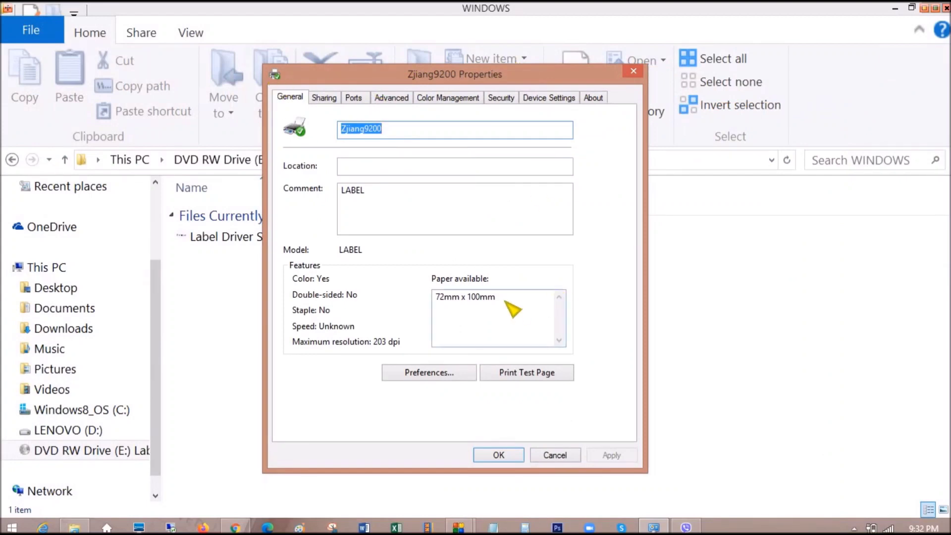
pyautogui.moveTo(495, 297); pyautogui.dragTo(396, 303)
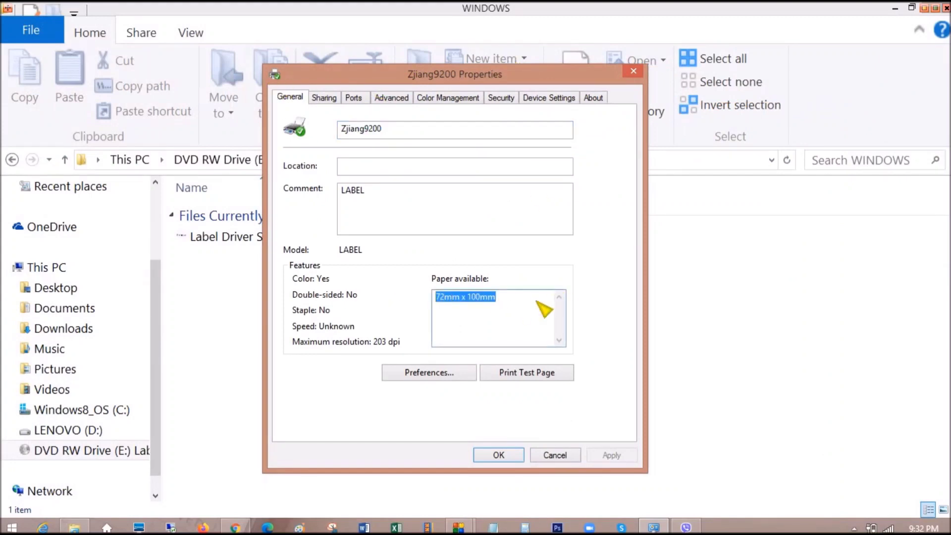
pyautogui.moveTo(541, 307); pyautogui.dragTo(407, 285)
pyautogui.click(327, 97)
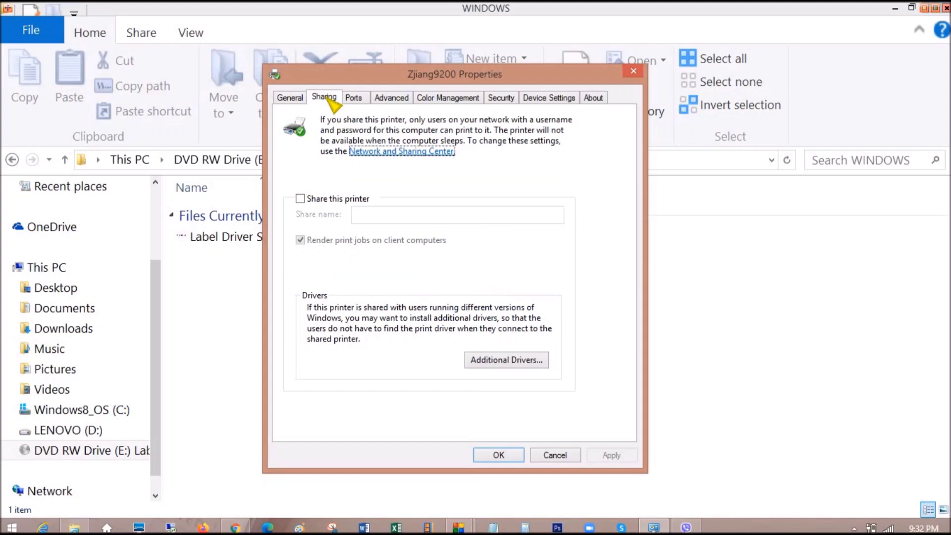
pyautogui.click(353, 98)
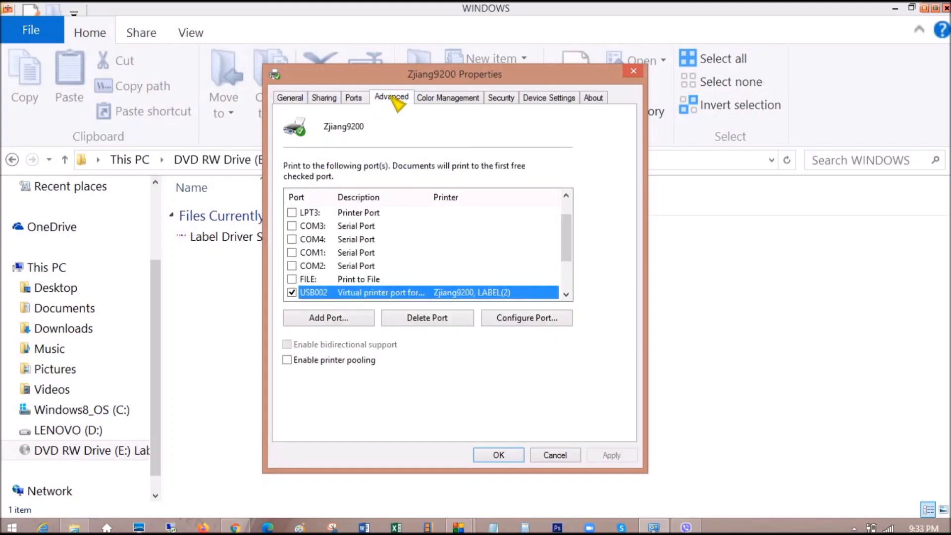
pyautogui.click(563, 98)
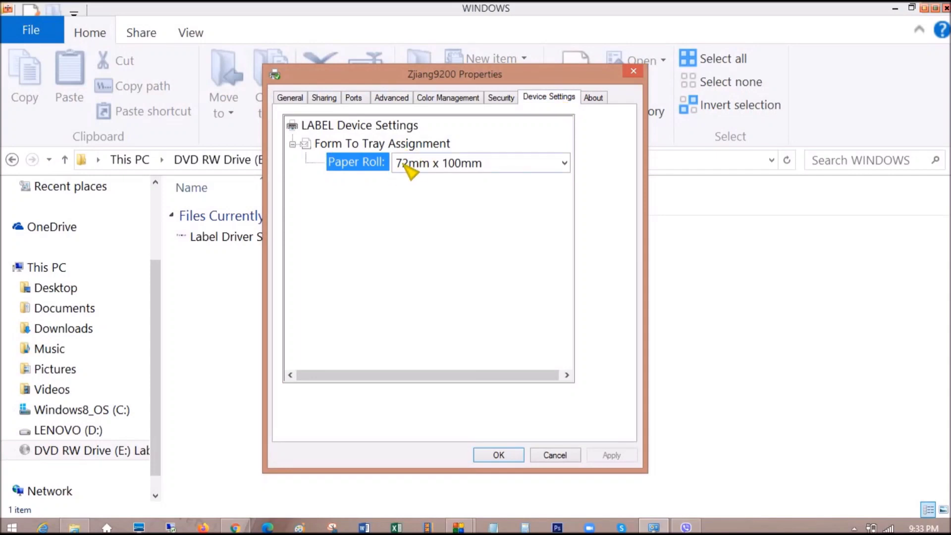
pyautogui.click(565, 164)
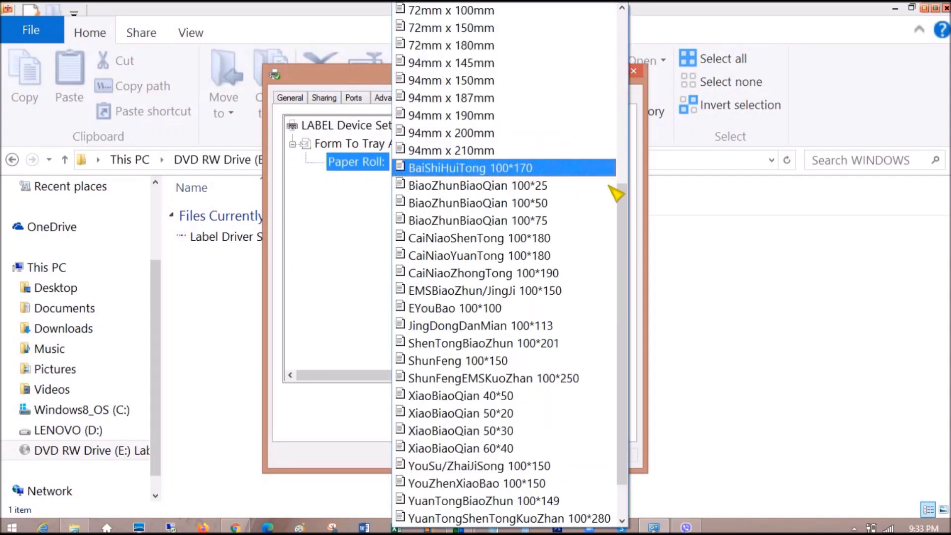
pyautogui.moveTo(622, 190); pyautogui.dragTo(601, 69)
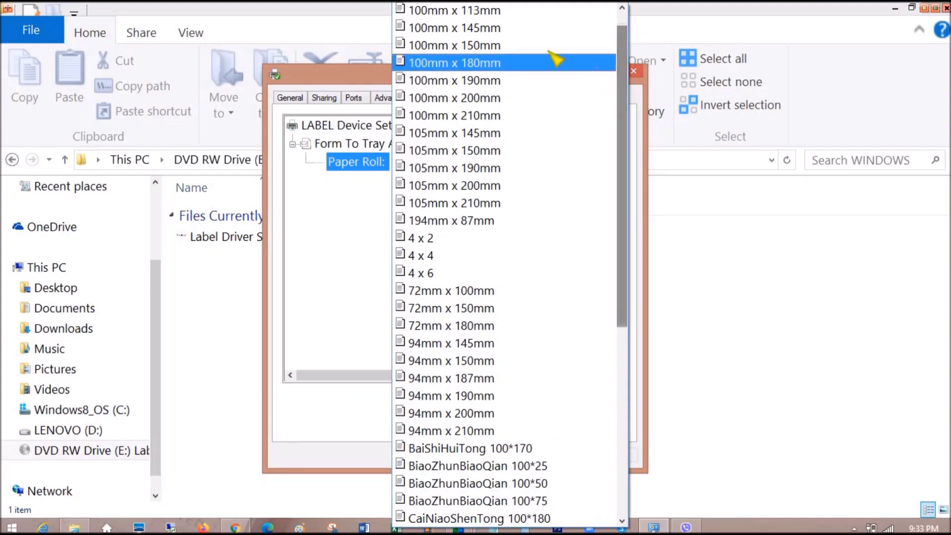
pyautogui.click(511, 52)
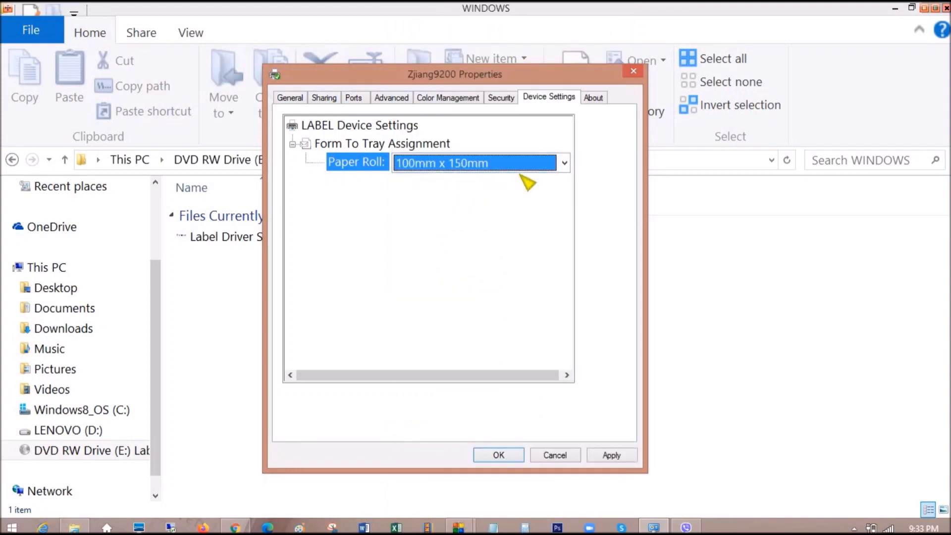
pyautogui.click(618, 456)
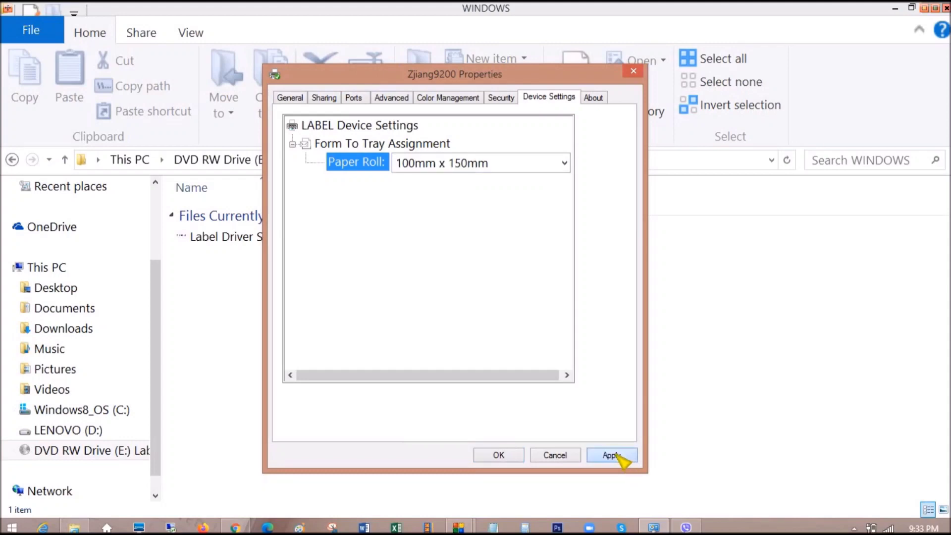
pyautogui.click(499, 455)
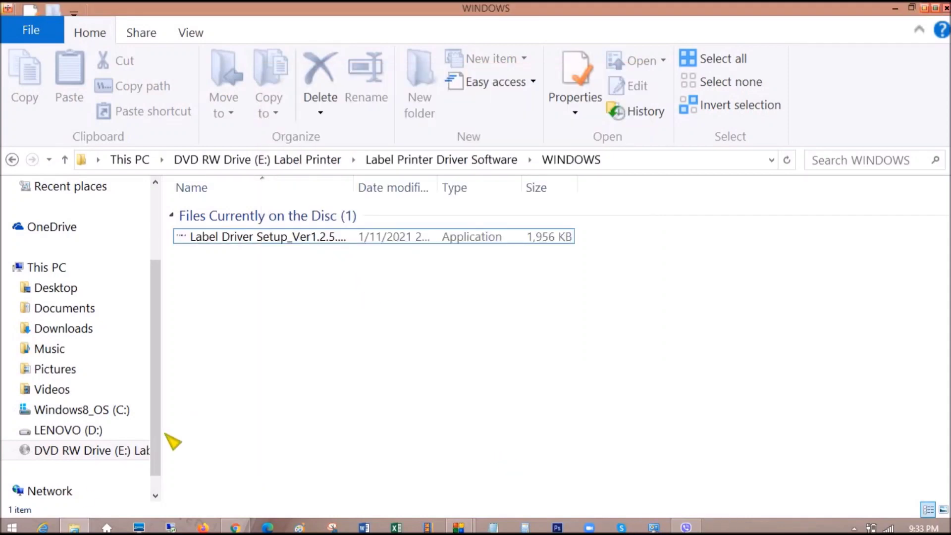
# Open Devices and Printers from the Control Panel and select the Zjiang9200 printer.
pyautogui.click(12, 526)
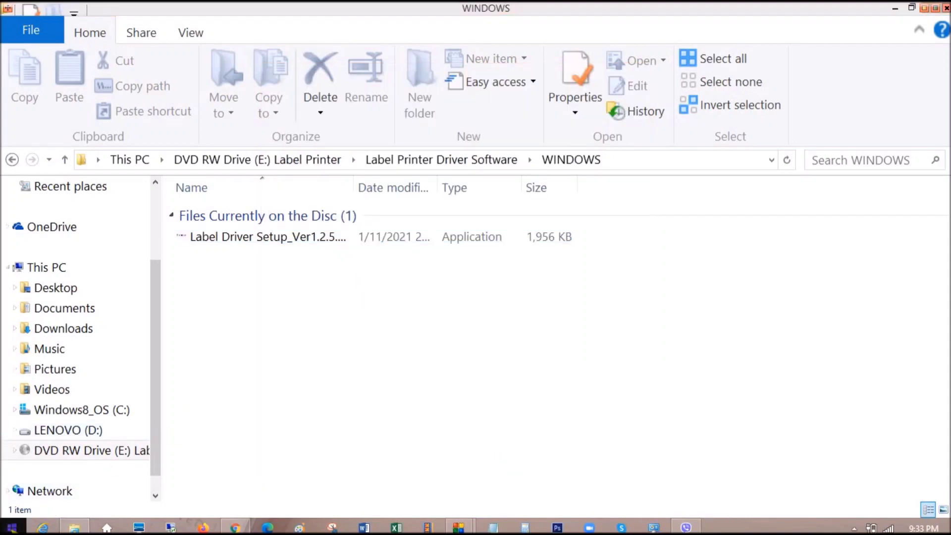
pyautogui.rightClick(12, 526)
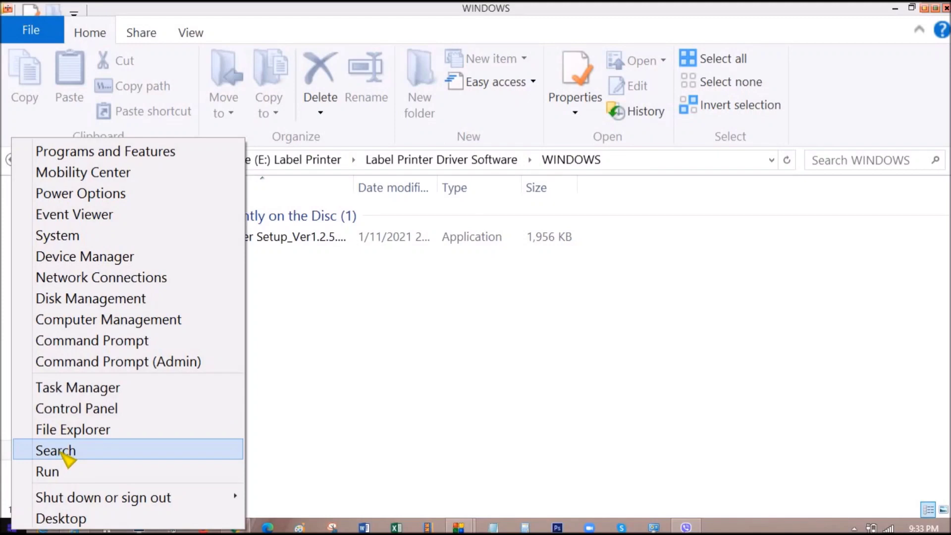
pyautogui.click(62, 410)
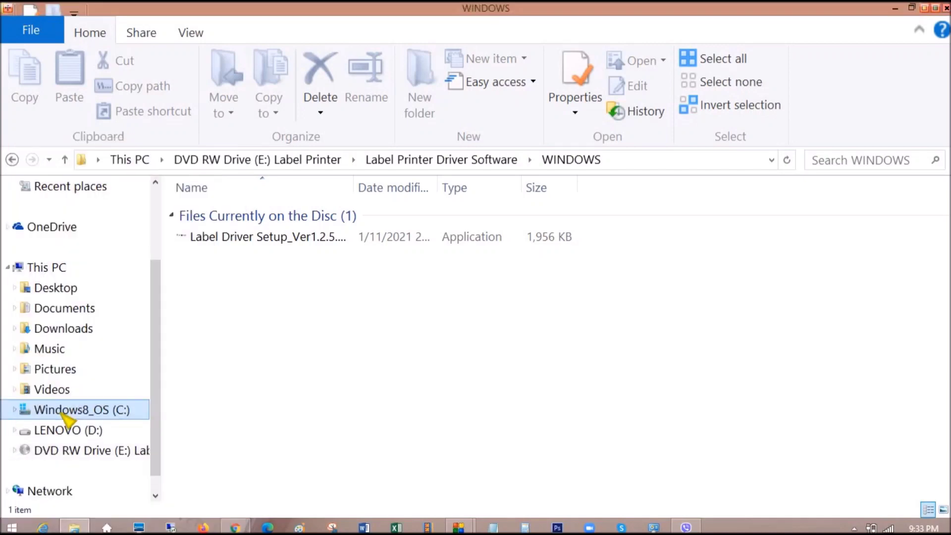
pyautogui.click(60, 411)
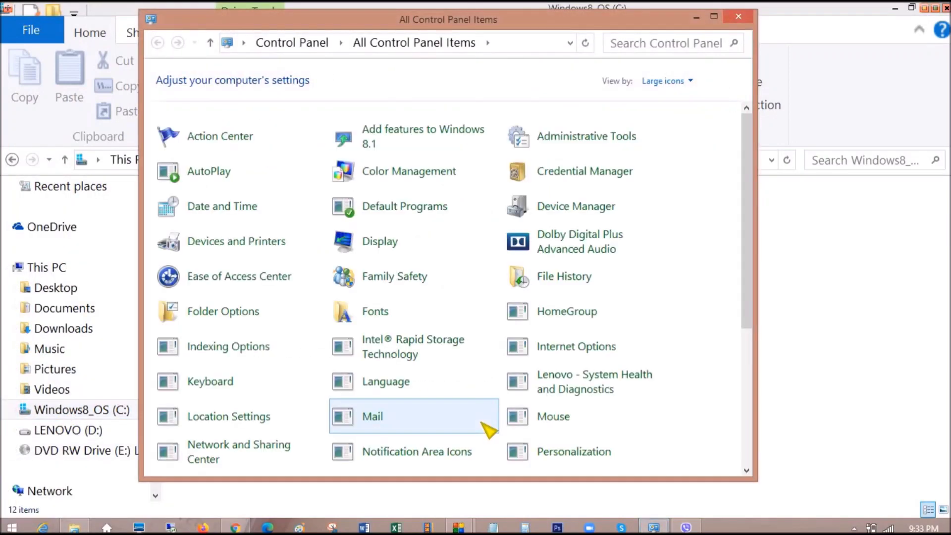
pyautogui.click(240, 246)
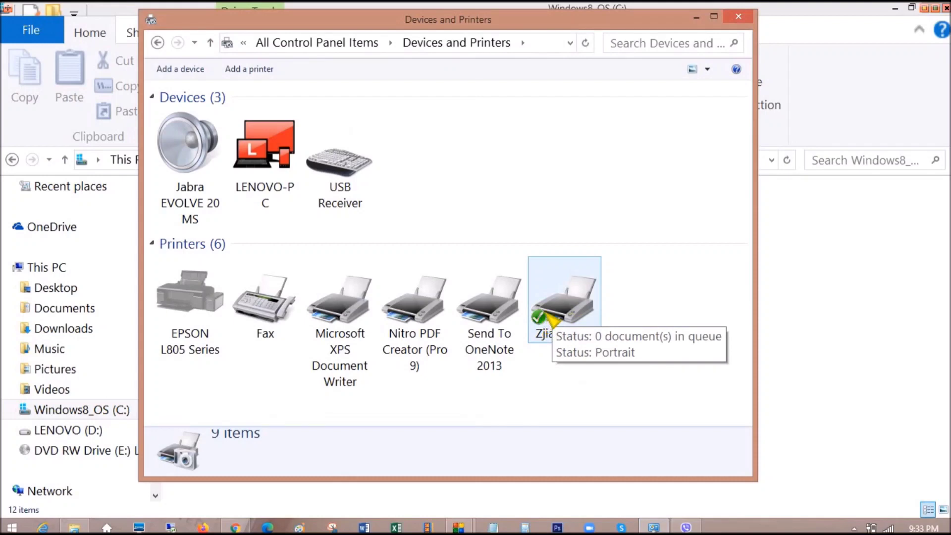
pyautogui.click(574, 313)
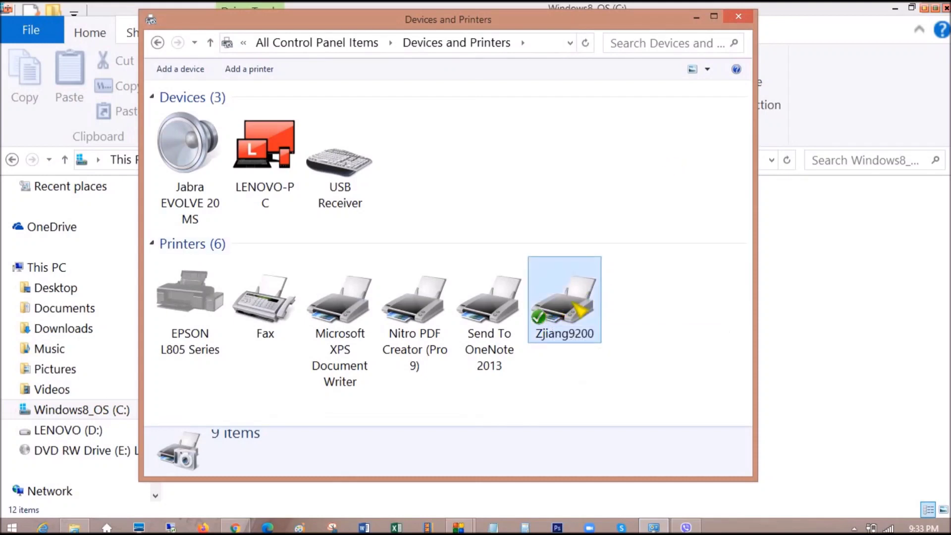
# Open the Zjiang9200 printing preferences and set the page setup stock to 100mm x 150mm.
pyautogui.rightClick(572, 302)
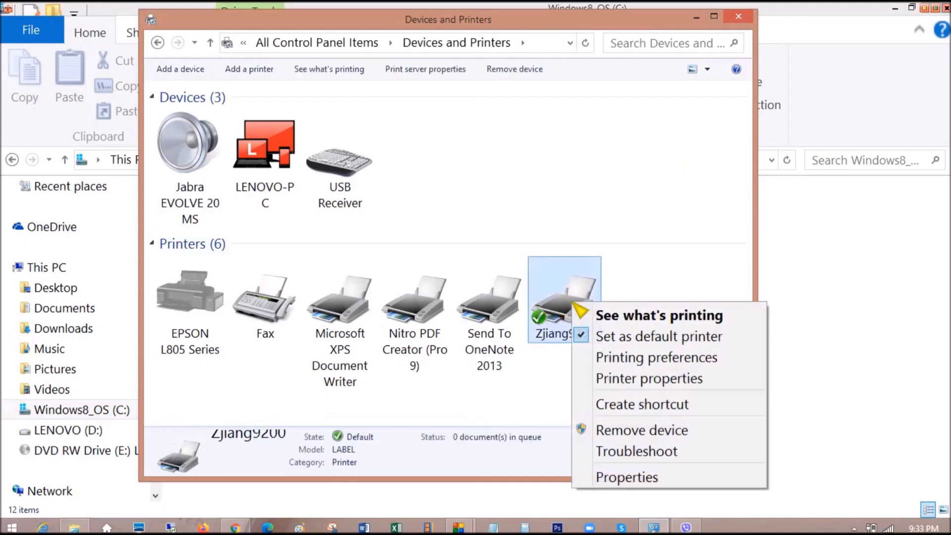
pyautogui.click(618, 366)
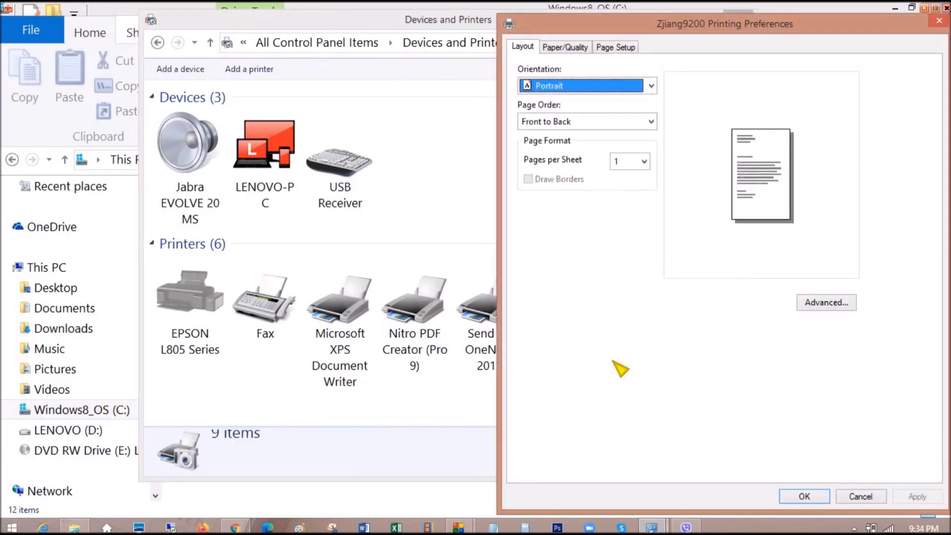
pyautogui.click(618, 46)
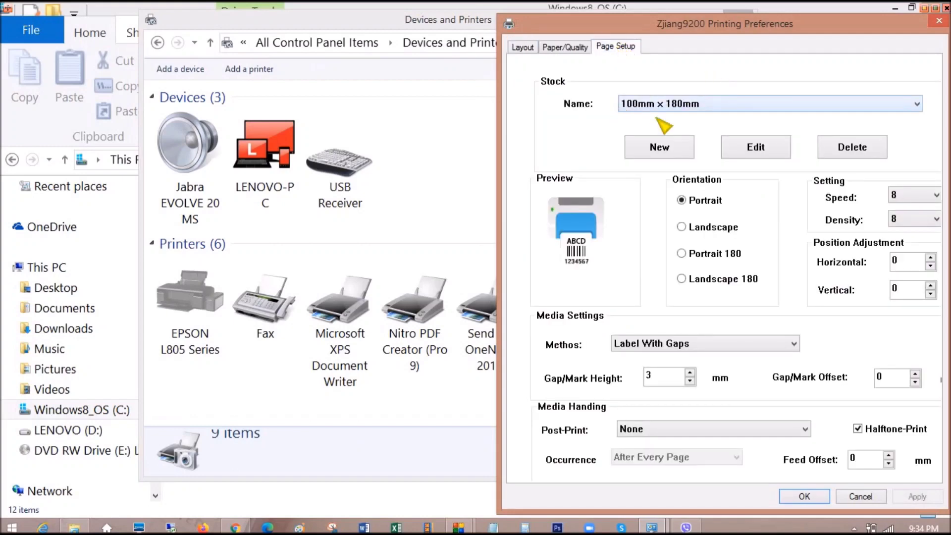
pyautogui.click(706, 105)
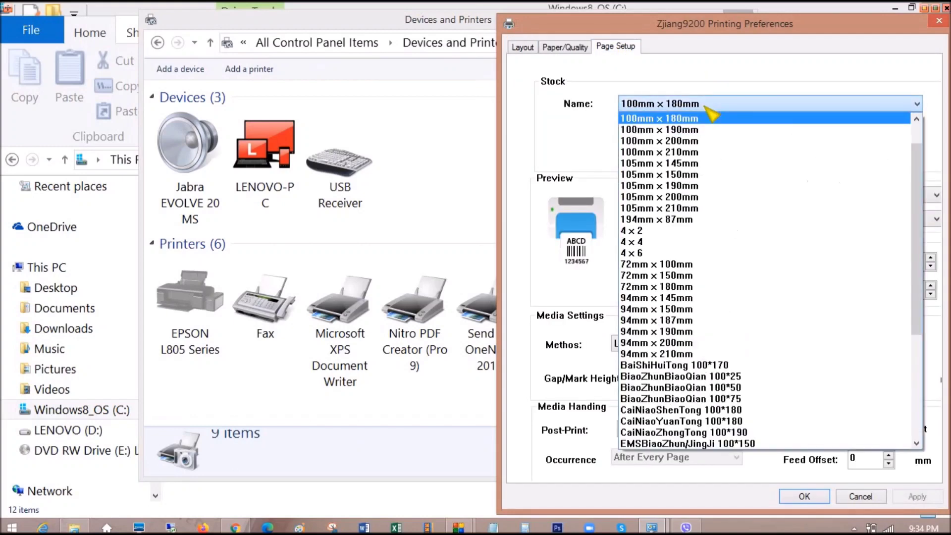
pyautogui.scroll(1, 711, 154)
pyautogui.click(702, 141)
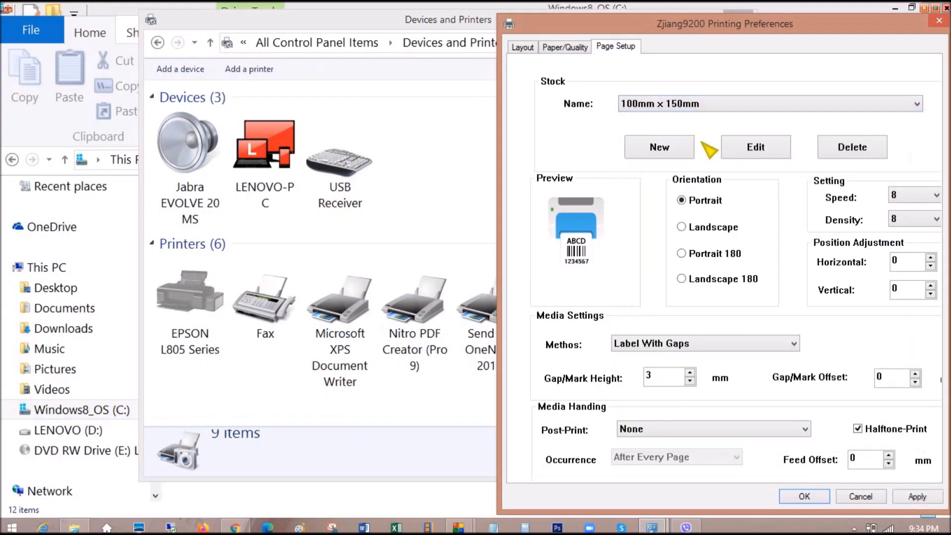
pyautogui.moveTo(838, 26); pyautogui.dragTo(678, 30)
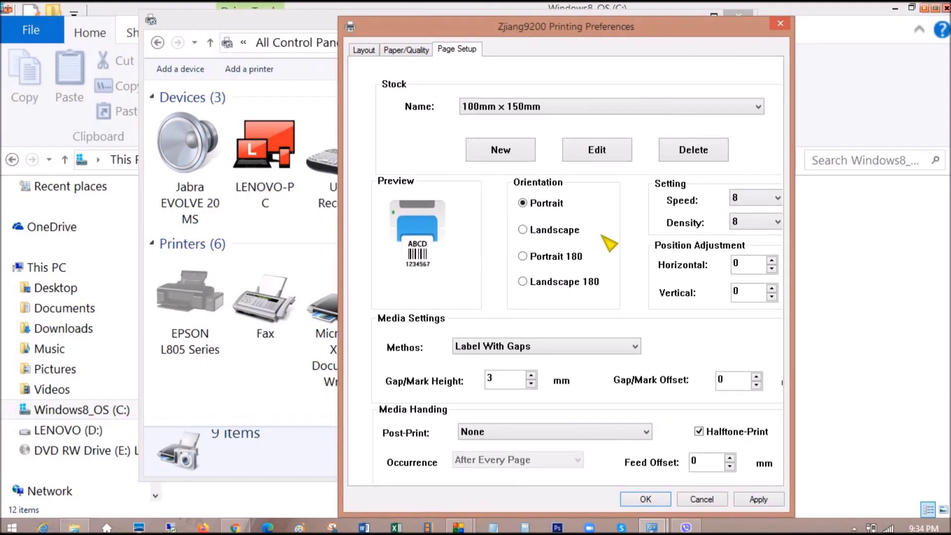
# Choose a print density of 8, then apply the page setup and close the printing preferences.
pyautogui.click(778, 223)
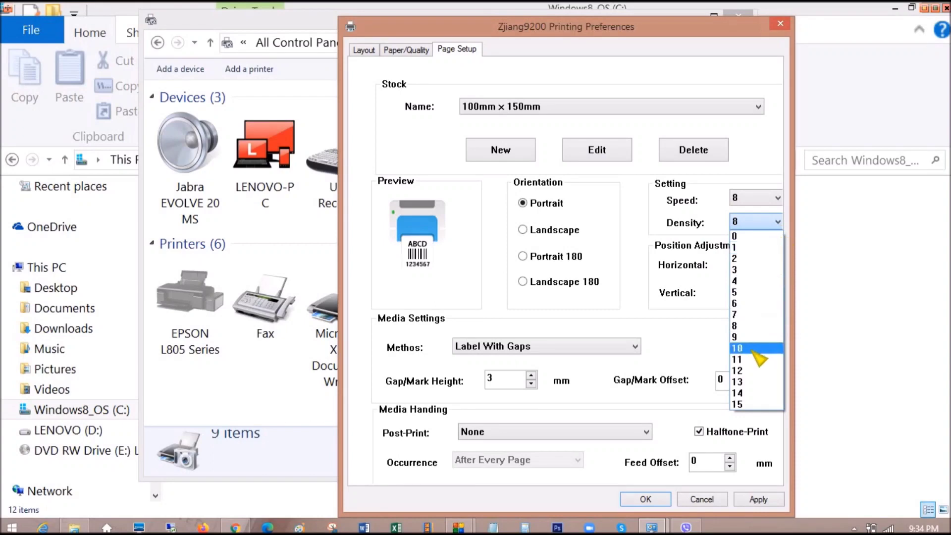
pyautogui.click(742, 326)
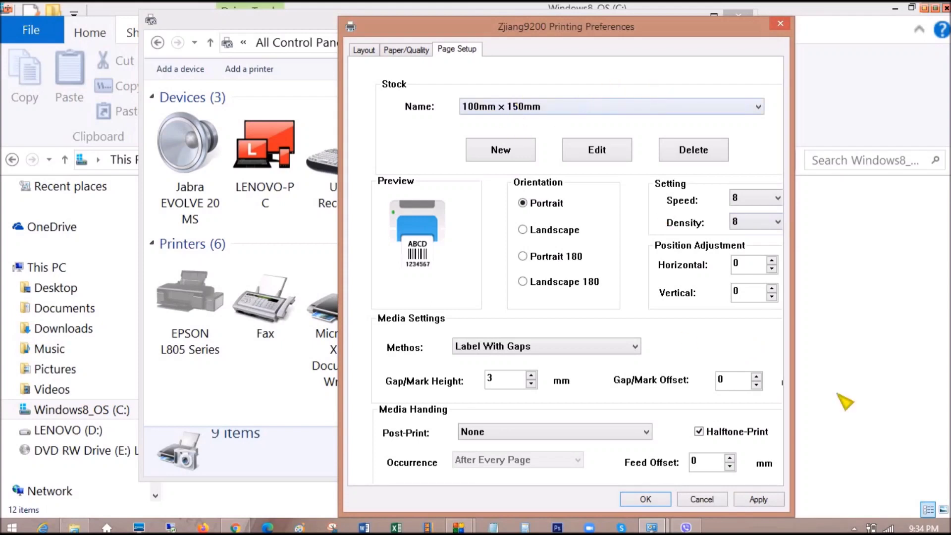
pyautogui.click(765, 499)
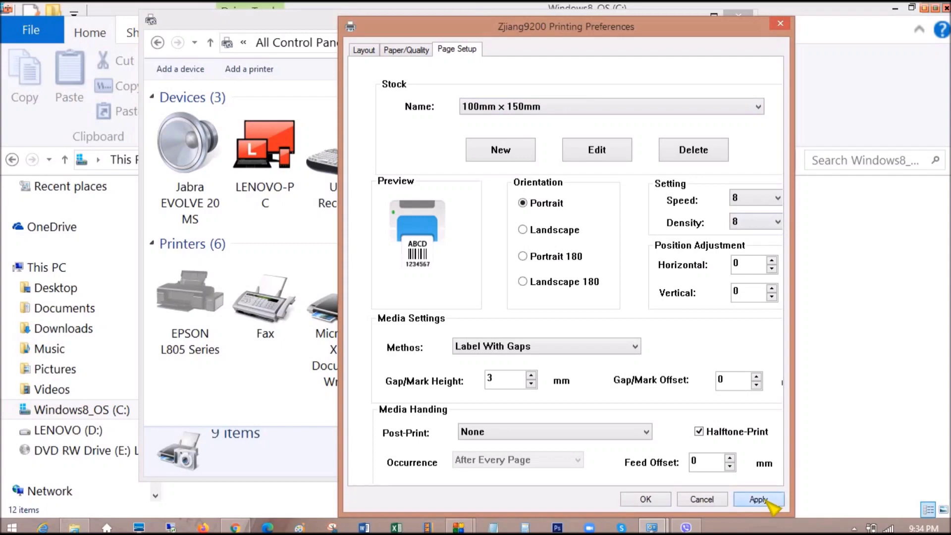
pyautogui.click(645, 499)
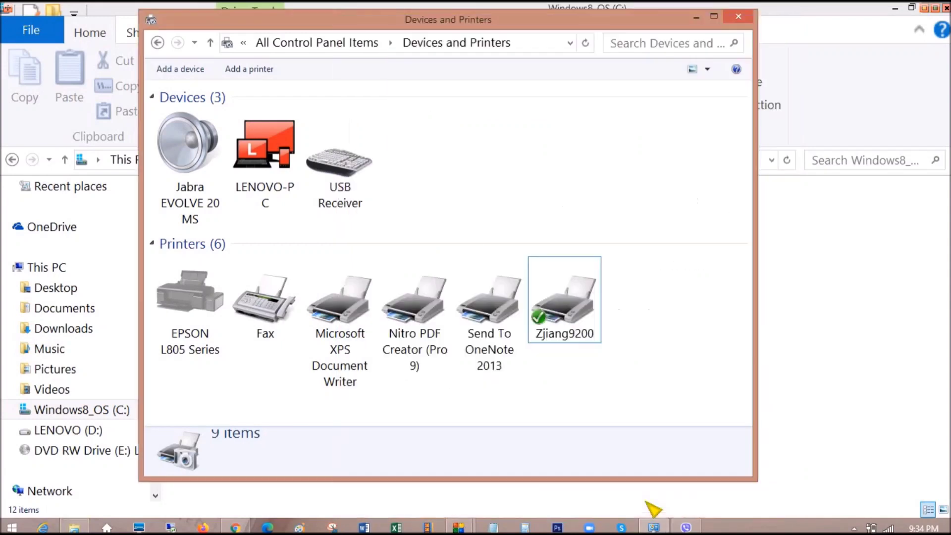
# Reopen the Zjiang9200 printing preferences and set the paper/quality color option to Black & White.
pyautogui.rightClick(561, 301)
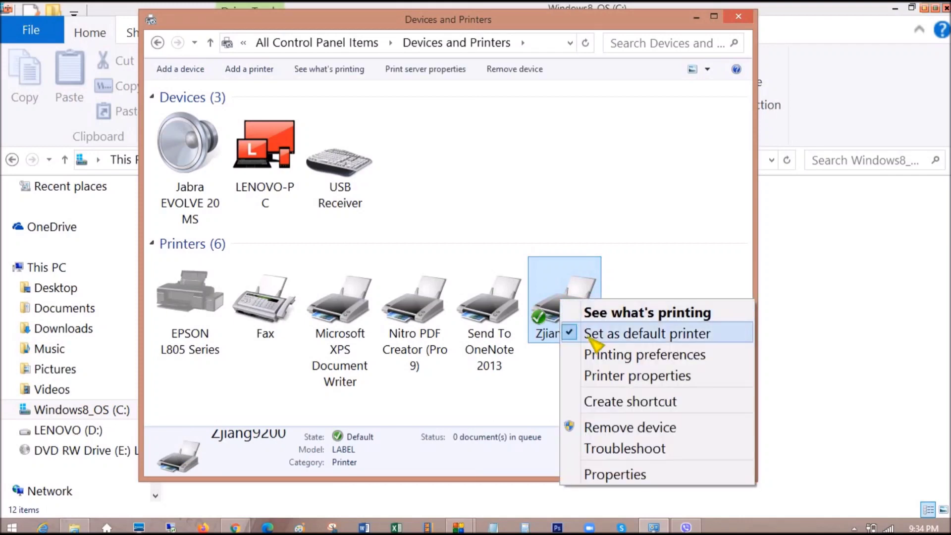
pyautogui.click(600, 355)
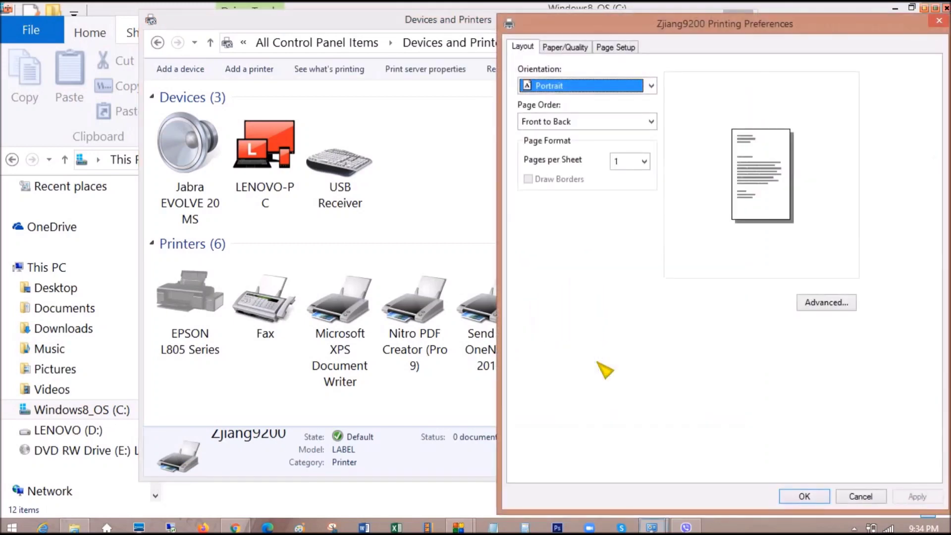
pyautogui.click(617, 45)
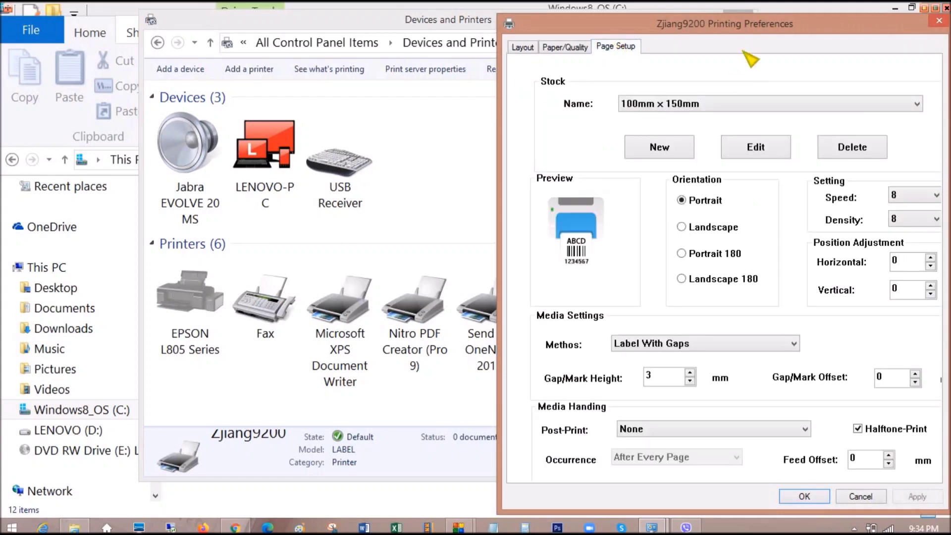
pyautogui.moveTo(705, 27); pyautogui.dragTo(469, 14)
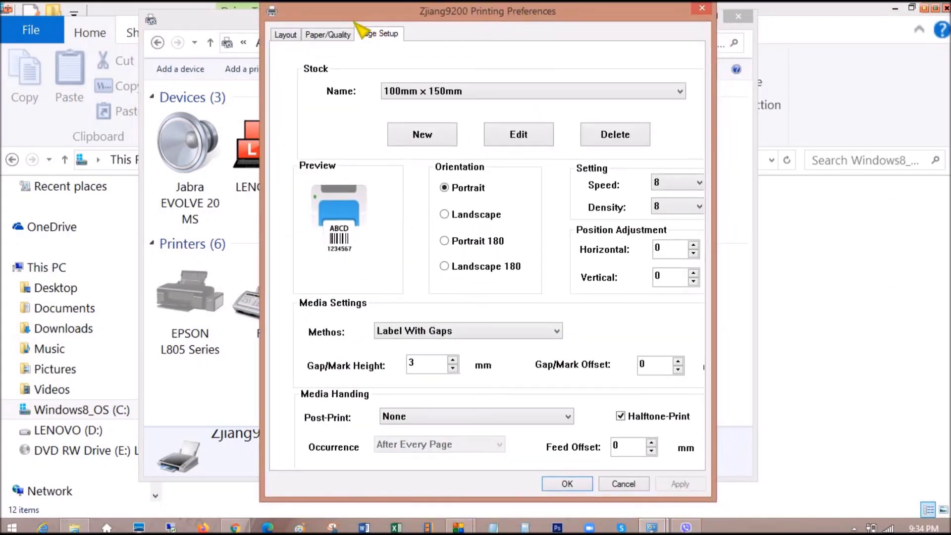
pyautogui.click(346, 32)
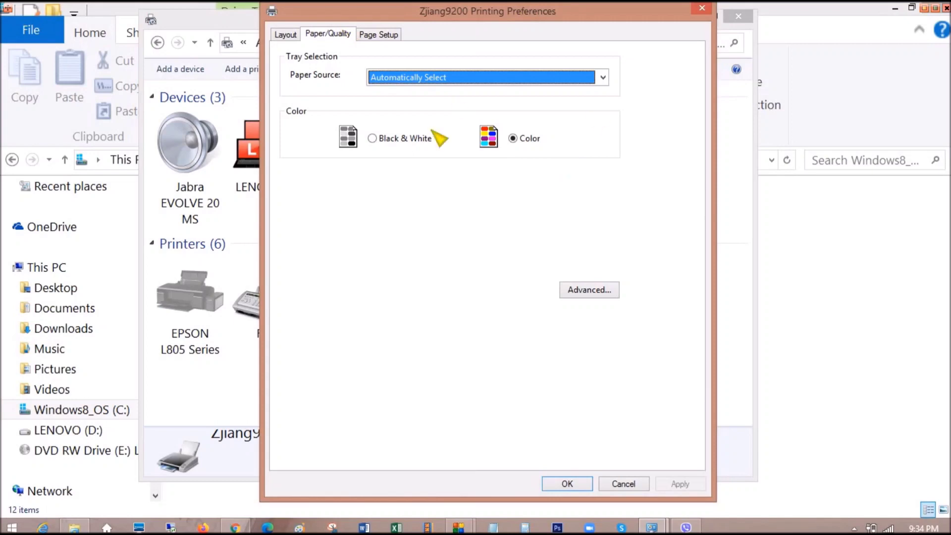
pyautogui.click(376, 143)
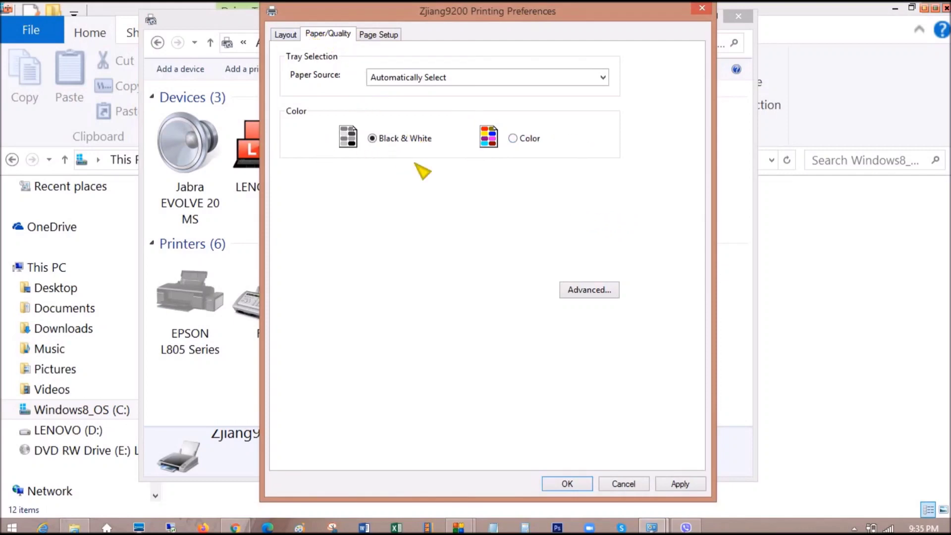
# Select the 100mm x 150mm paper size in the advanced layout options, then apply and close the printing preferences.
pyautogui.click(284, 37)
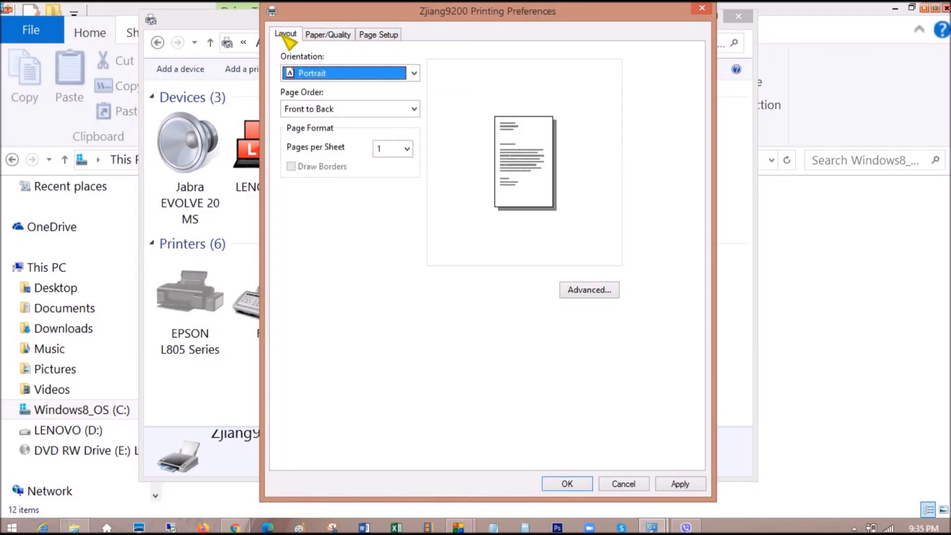
pyautogui.click(590, 293)
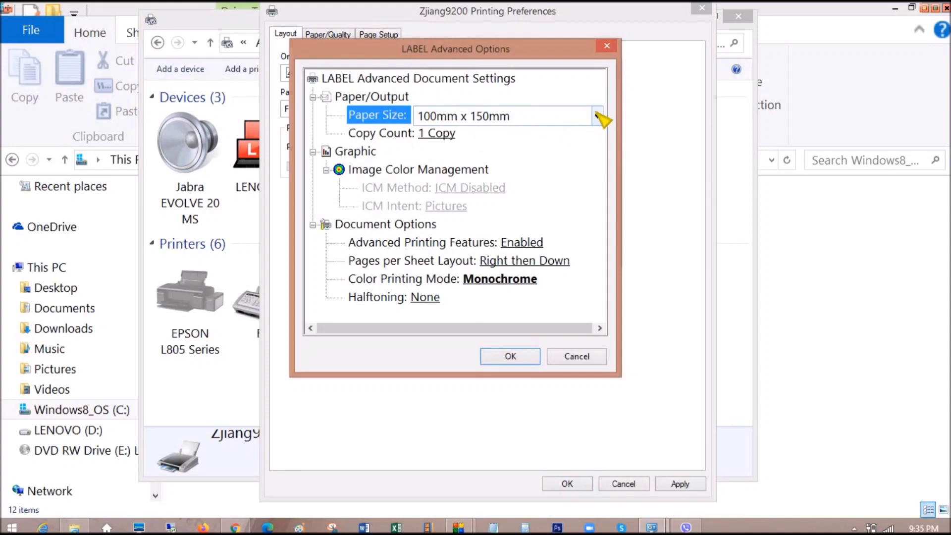
pyautogui.click(520, 119)
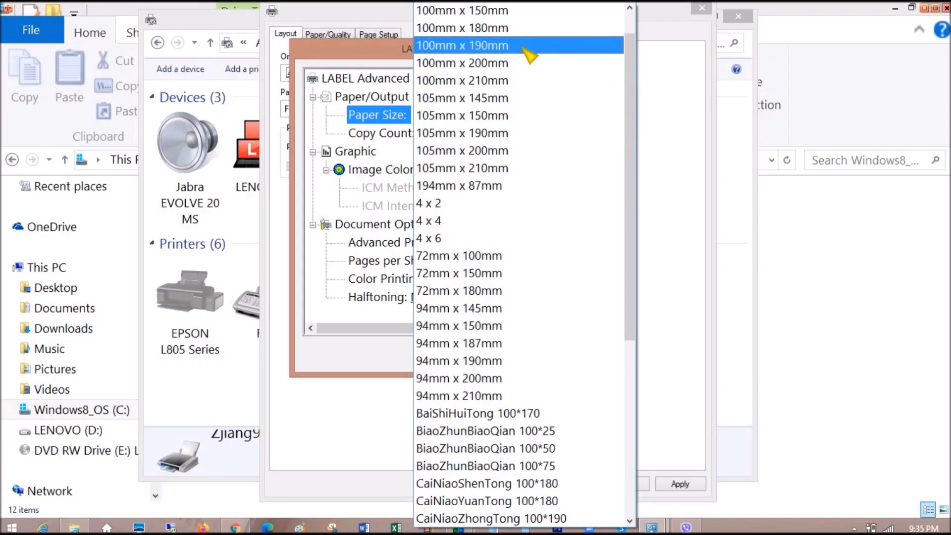
pyautogui.click(517, 12)
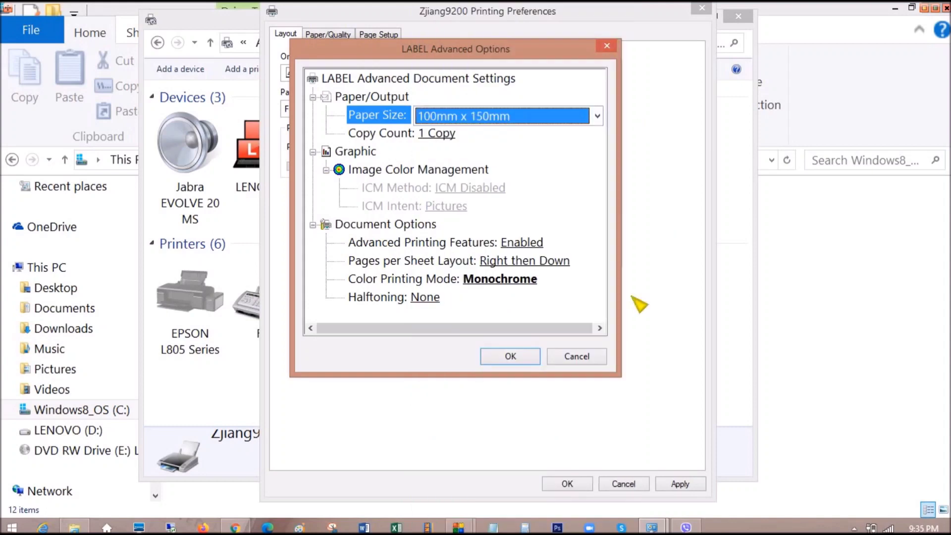
pyautogui.click(521, 357)
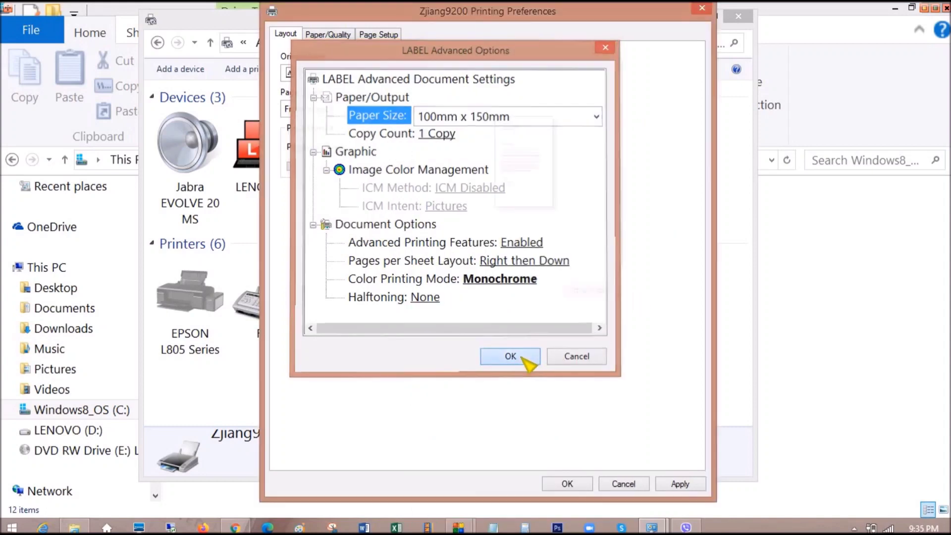
pyautogui.click(686, 483)
pyautogui.click(553, 484)
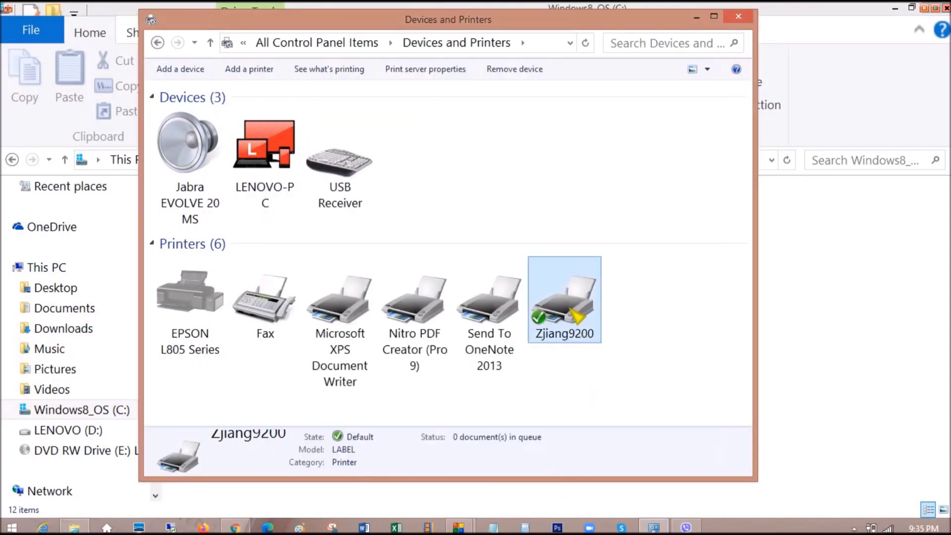
# Print a test page from the Zjiang9200 printer properties, then close the properties.
pyautogui.rightClick(575, 312)
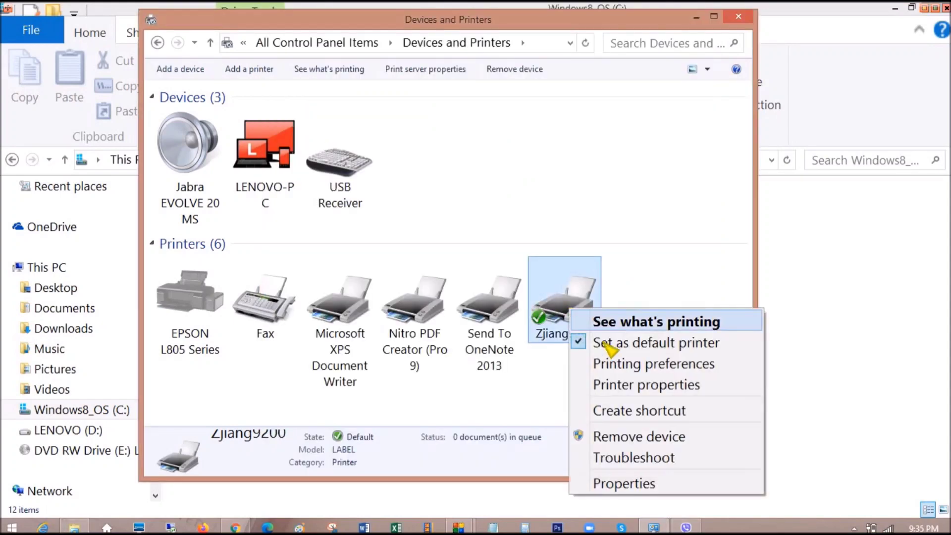
pyautogui.click(630, 392)
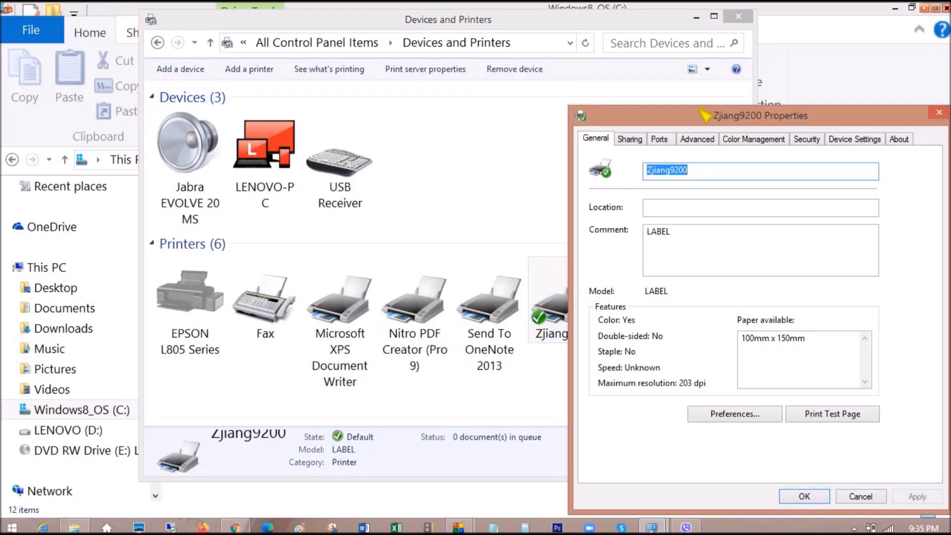
pyautogui.moveTo(703, 115); pyautogui.dragTo(450, 74)
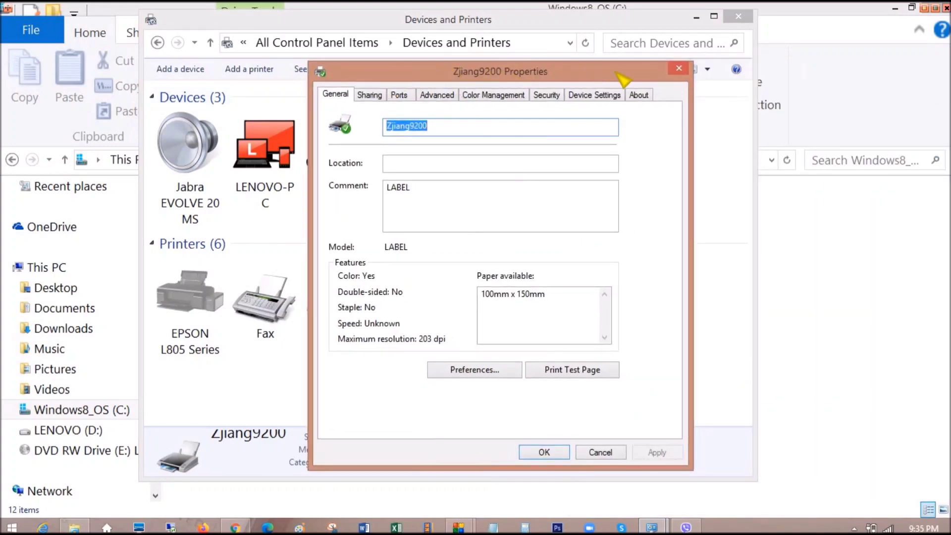
pyautogui.click(612, 95)
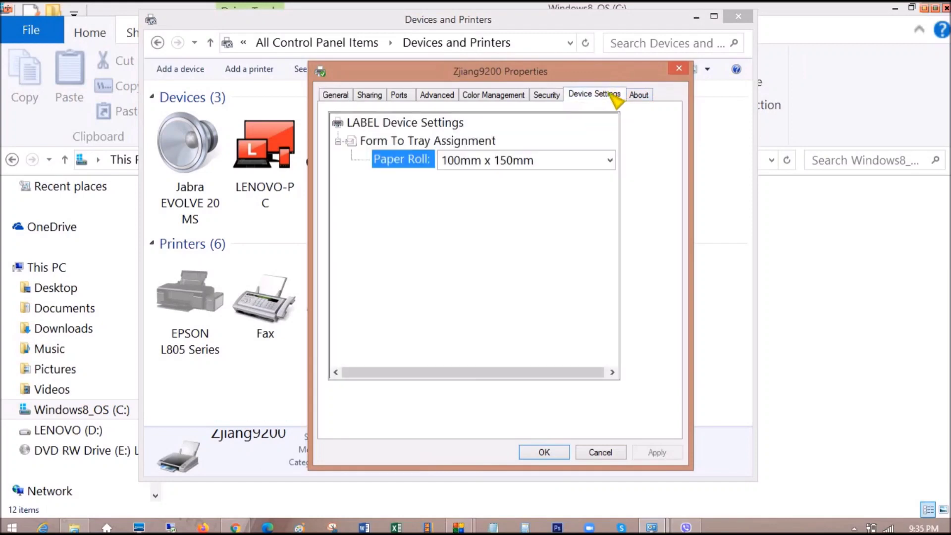
pyautogui.click(546, 95)
pyautogui.click(493, 94)
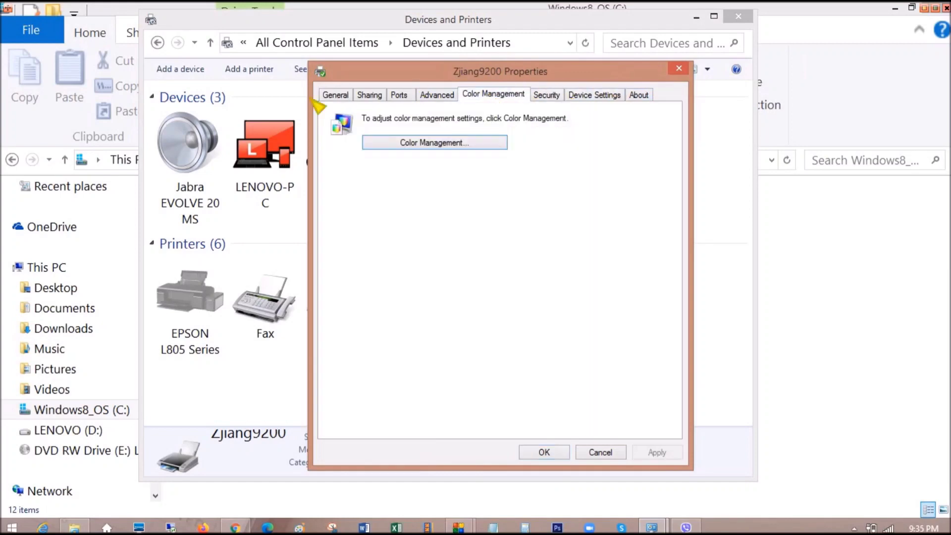
pyautogui.click(337, 93)
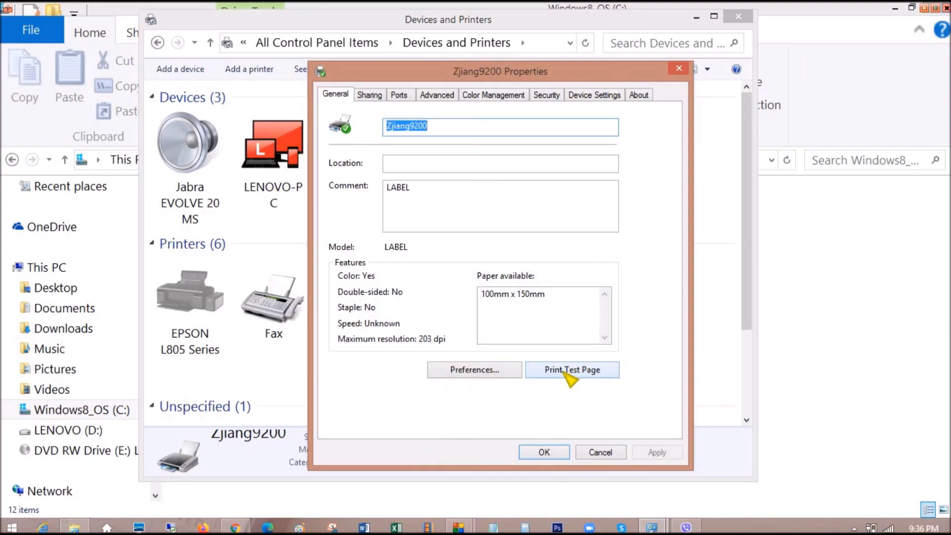
pyautogui.click(565, 375)
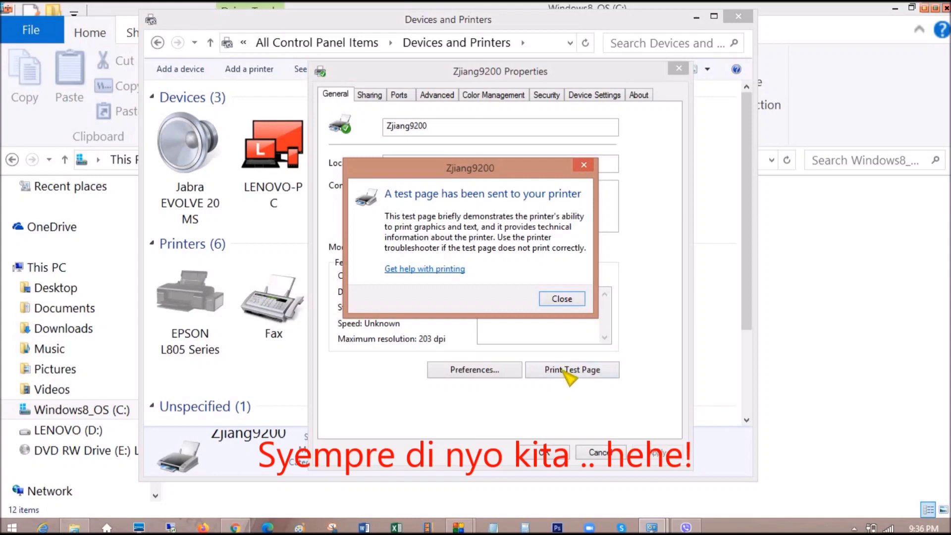
pyautogui.click(565, 299)
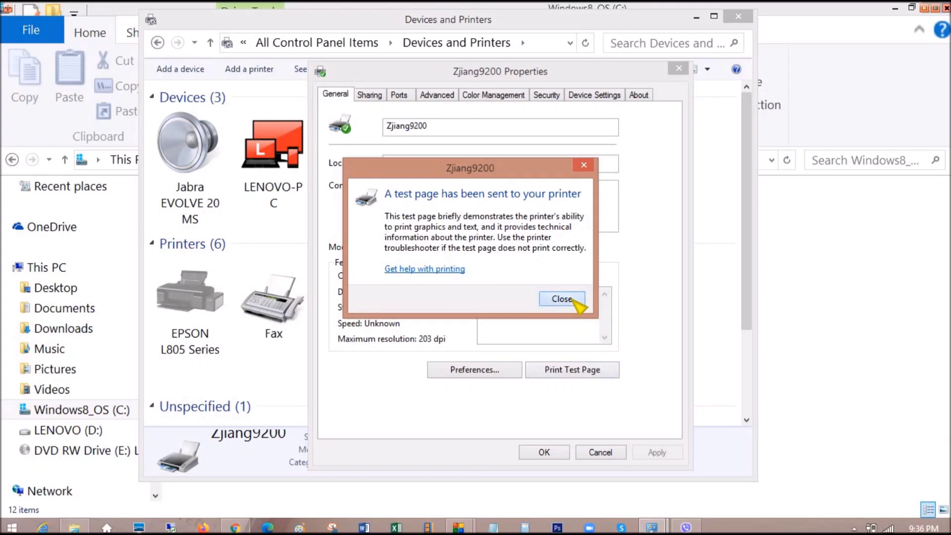
pyautogui.click(564, 456)
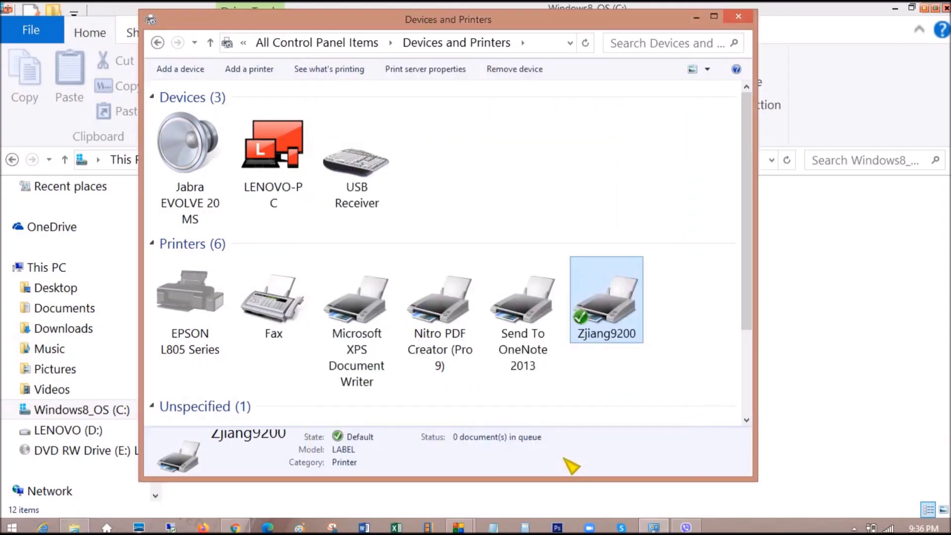
# Switch to Shopee Seller Centre in Chrome and open the waybill print preview for the processed Rapoo H100 headset order.
pyautogui.click(859, 434)
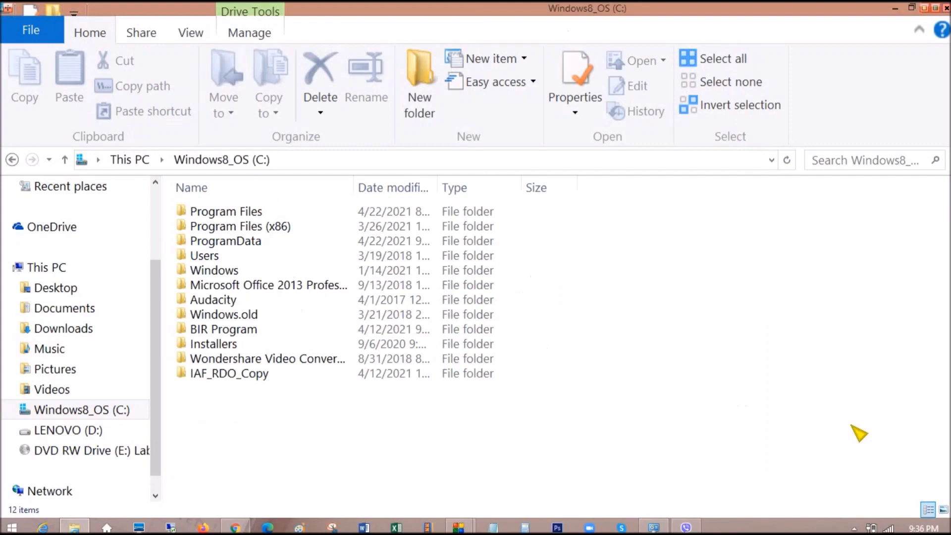
pyautogui.click(235, 526)
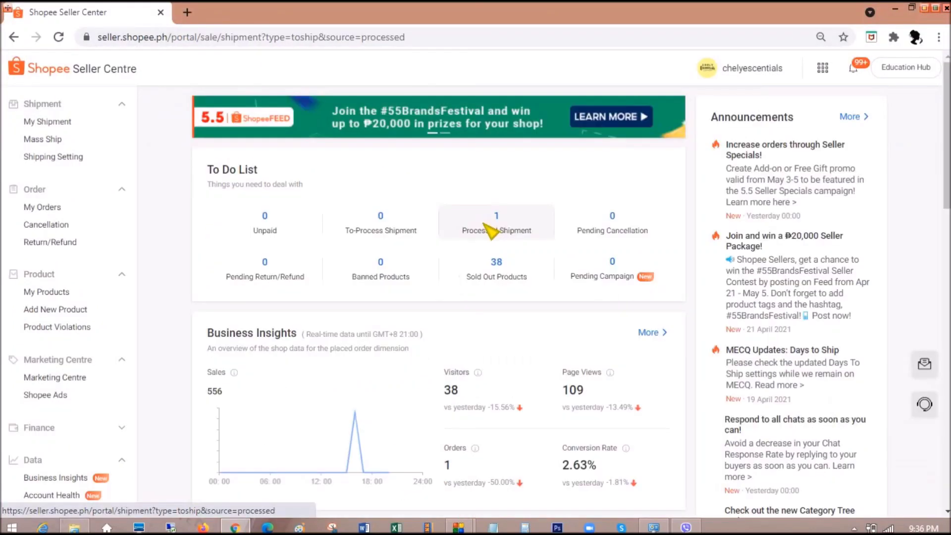
pyautogui.click(486, 225)
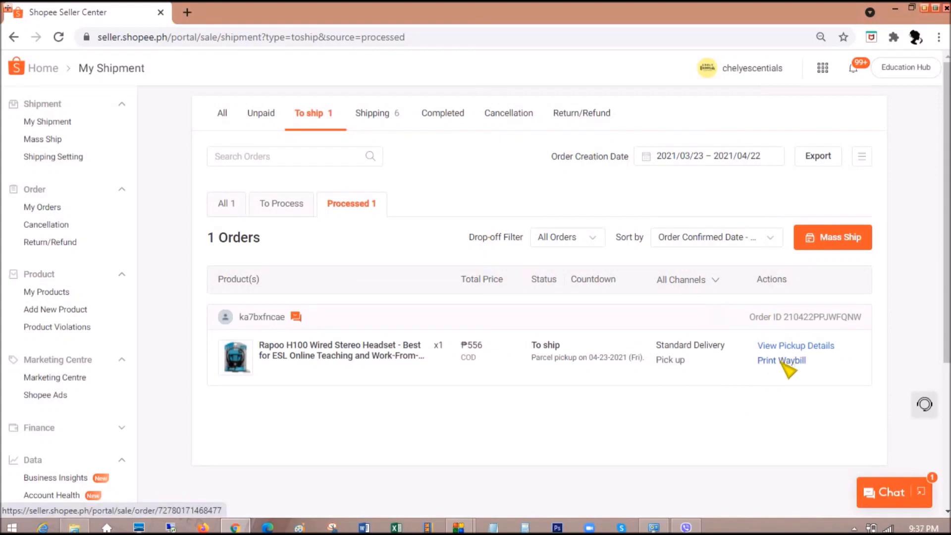
pyautogui.click(766, 361)
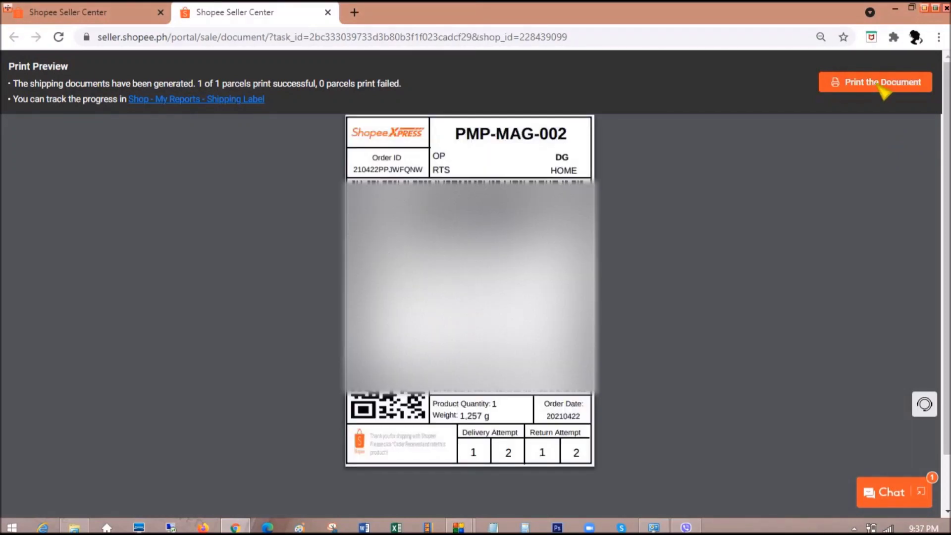
# Print the waybill document on the Zjiang9200 with the paper size set to 105mm x 150mm.
pyautogui.click(880, 83)
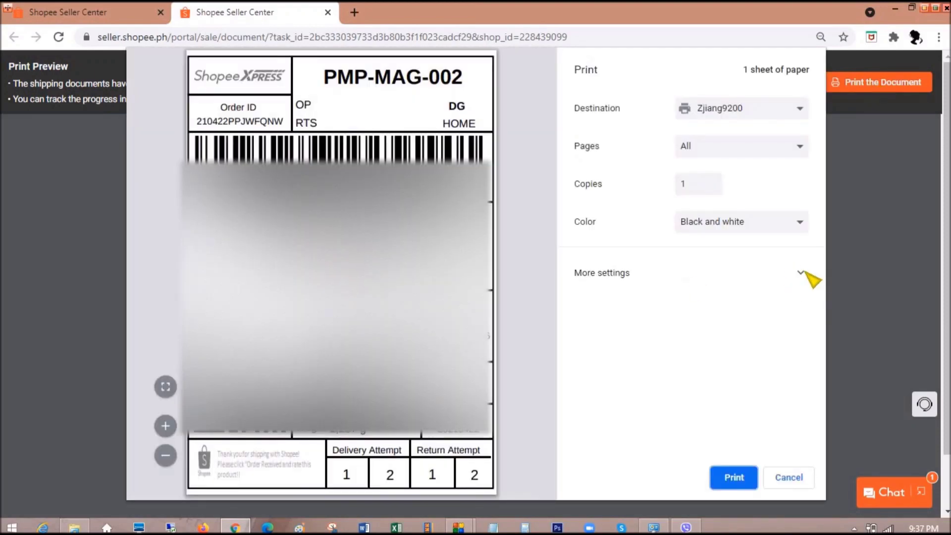
pyautogui.click(799, 271)
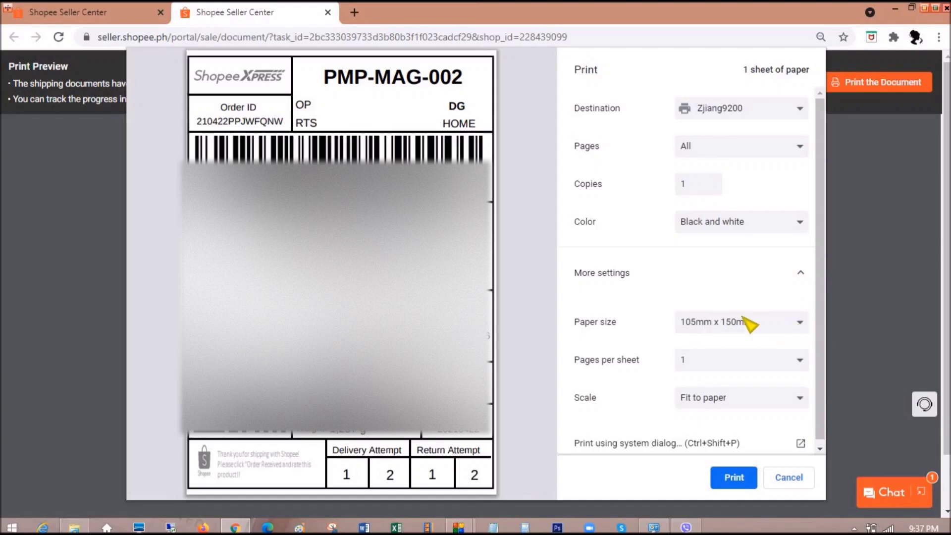
pyautogui.click(799, 323)
pyautogui.scroll(-2, 837, 213)
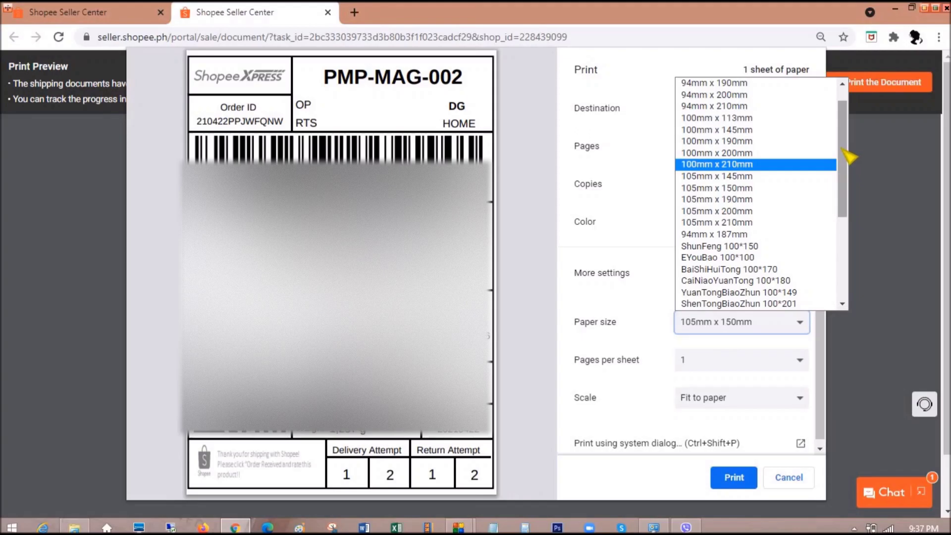
pyautogui.scroll(1, 847, 157)
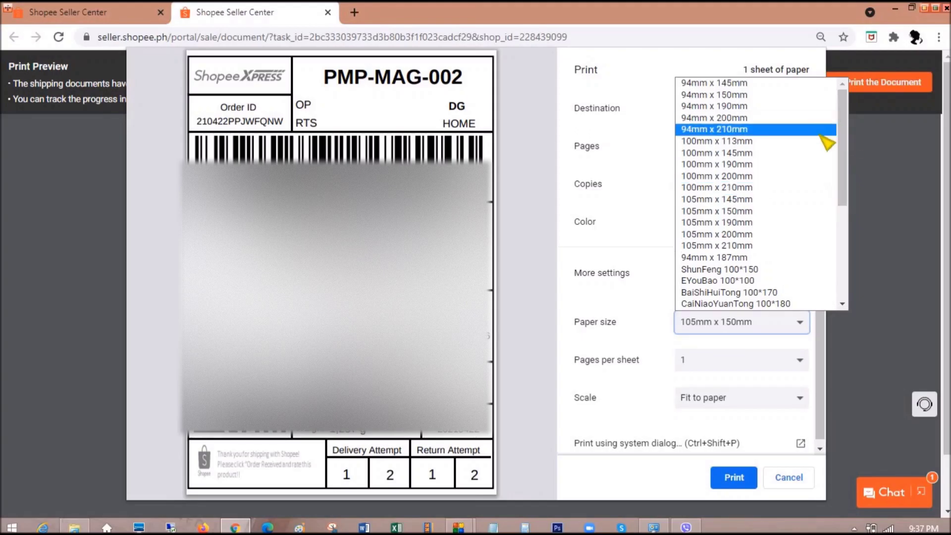
pyautogui.click(770, 212)
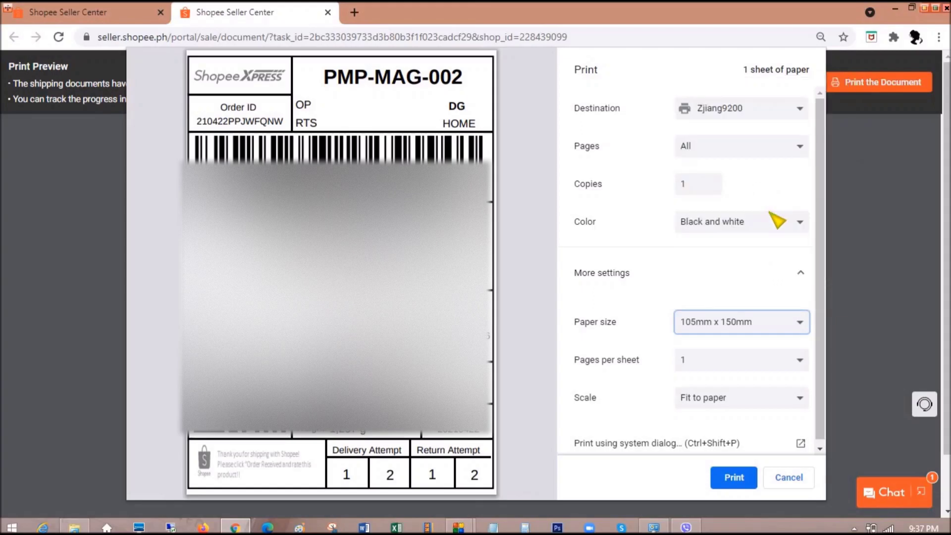
pyautogui.click(734, 478)
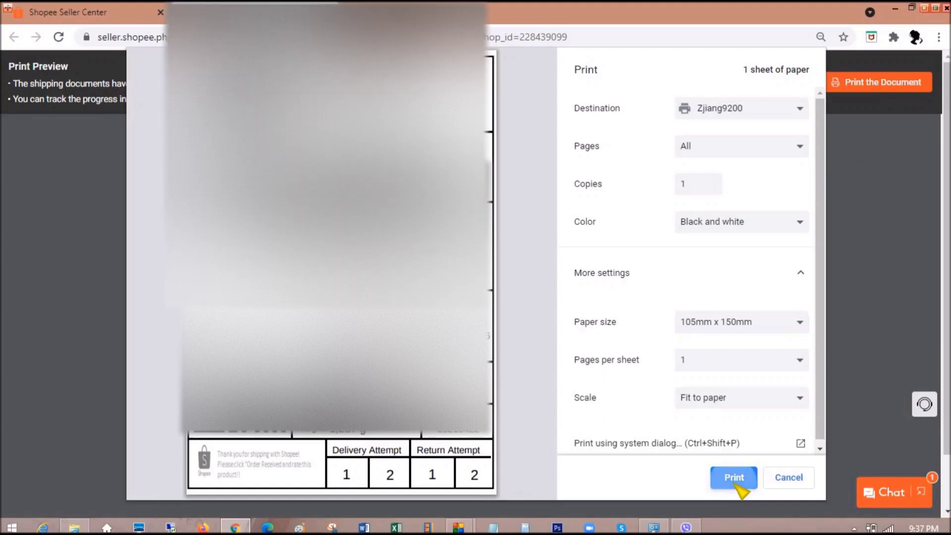